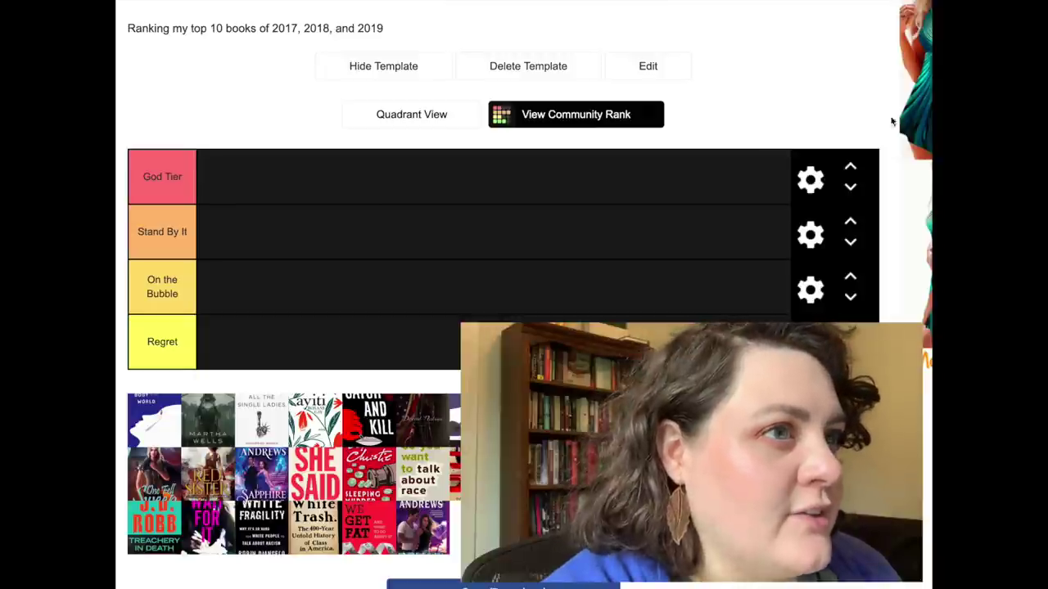
pyautogui.scroll(-1, 436, 418)
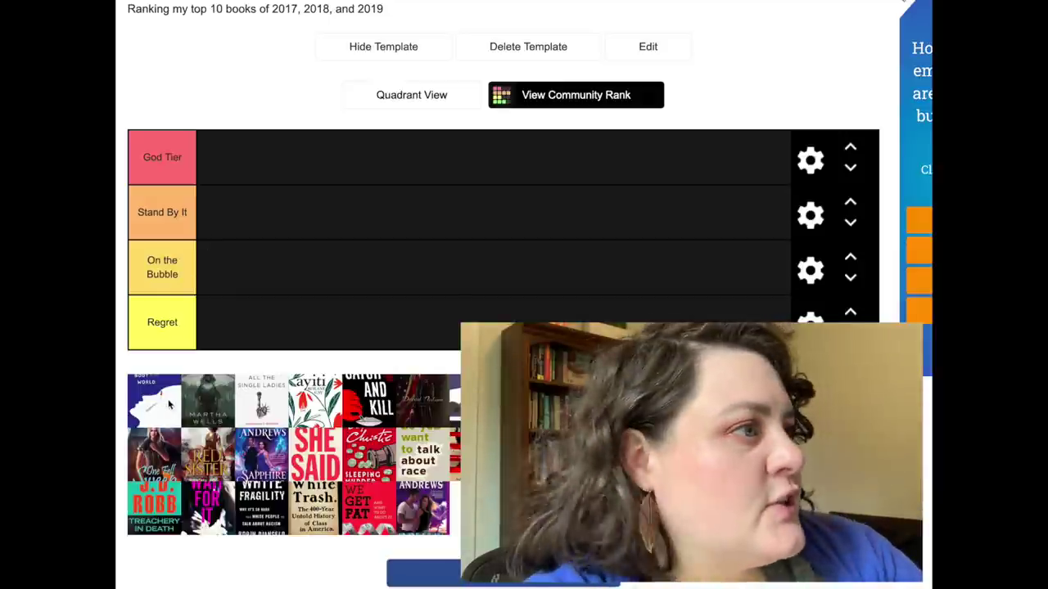
# Step: Place the first pool cover, Martha Wells and Ayiti in God Tier; Single Ladies On the Bubble; Catch and Kill in Stand By It
pyautogui.moveTo(162, 398); pyautogui.dragTo(230, 162)
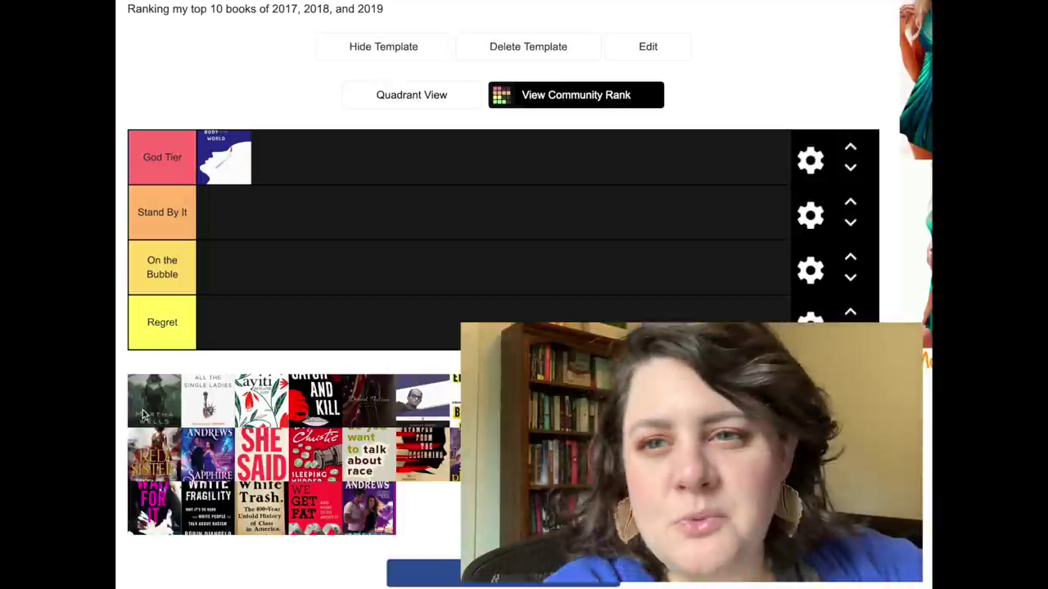
pyautogui.moveTo(141, 416); pyautogui.dragTo(264, 172)
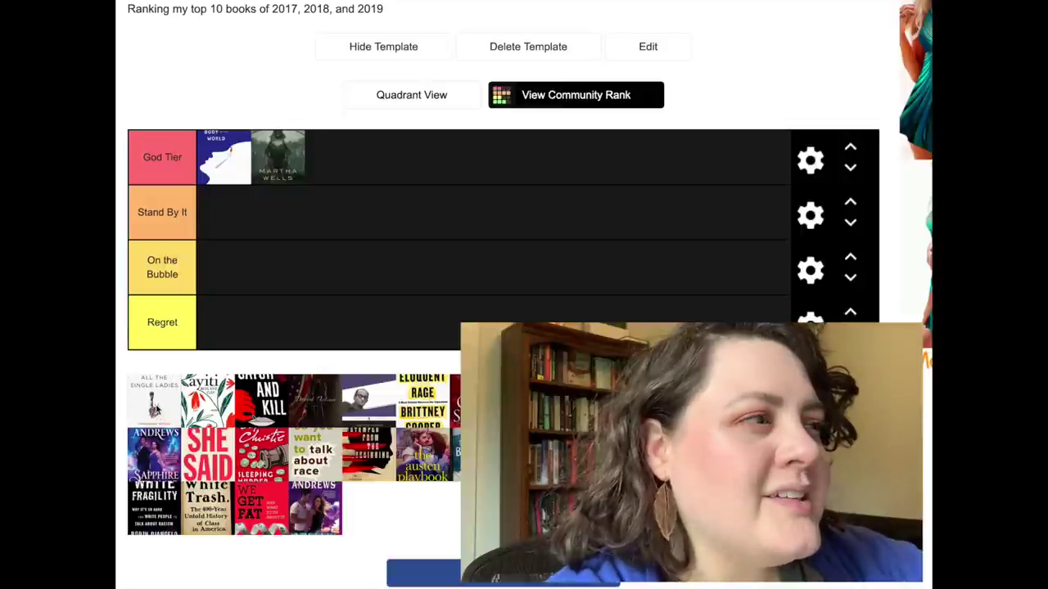
pyautogui.moveTo(157, 413); pyautogui.dragTo(223, 275)
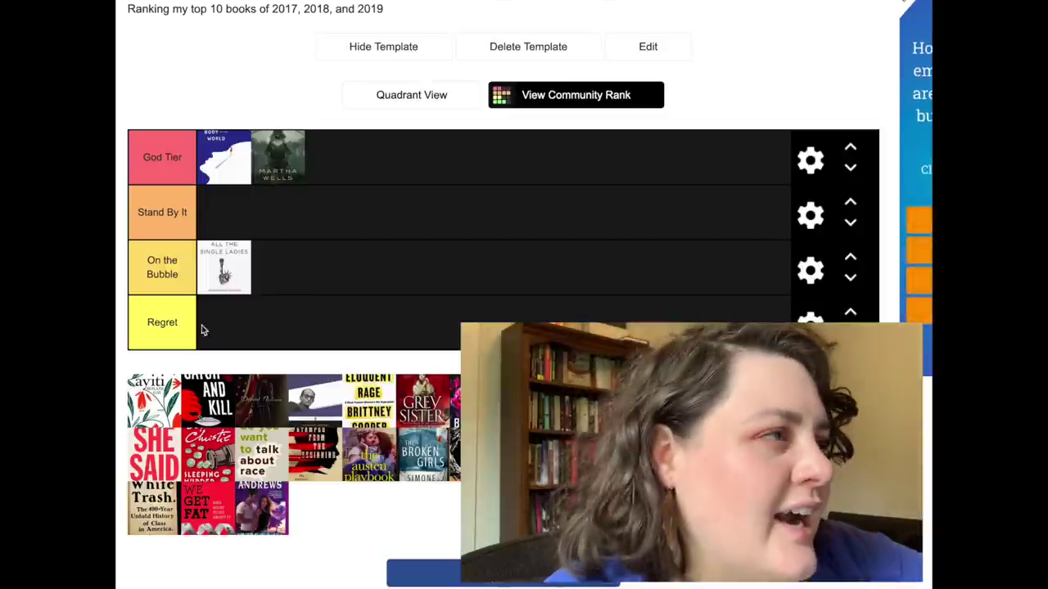
pyautogui.moveTo(162, 393); pyautogui.dragTo(344, 151)
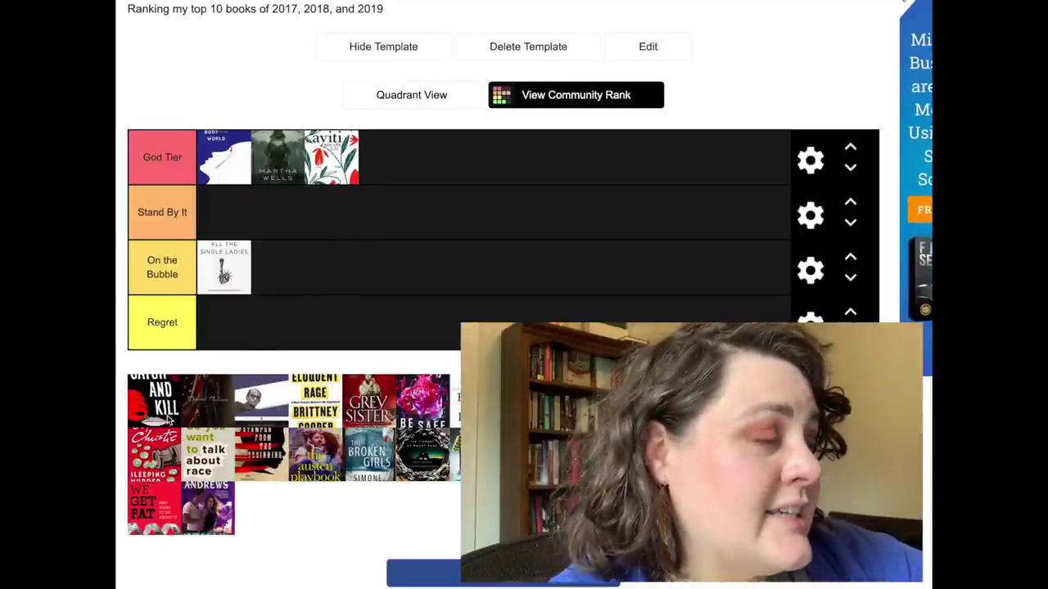
pyautogui.moveTo(170, 417); pyautogui.dragTo(243, 212)
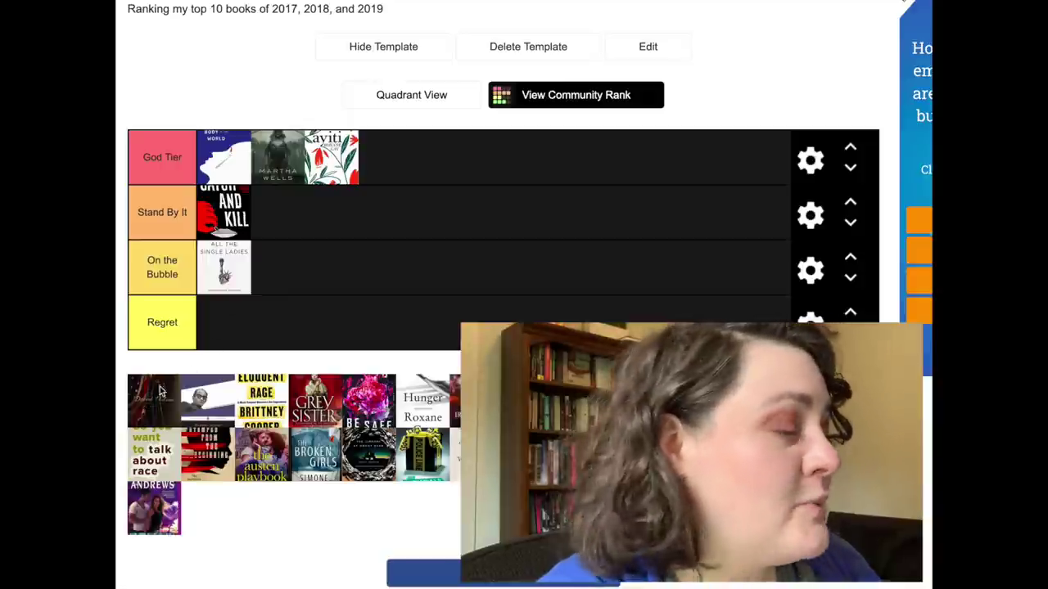
# Step: Add the dark cover, the next pool cover, Eloquent Rage and Grey Sister to Stand By It; Be Safe On the Bubble
pyautogui.moveTo(161, 395); pyautogui.dragTo(271, 219)
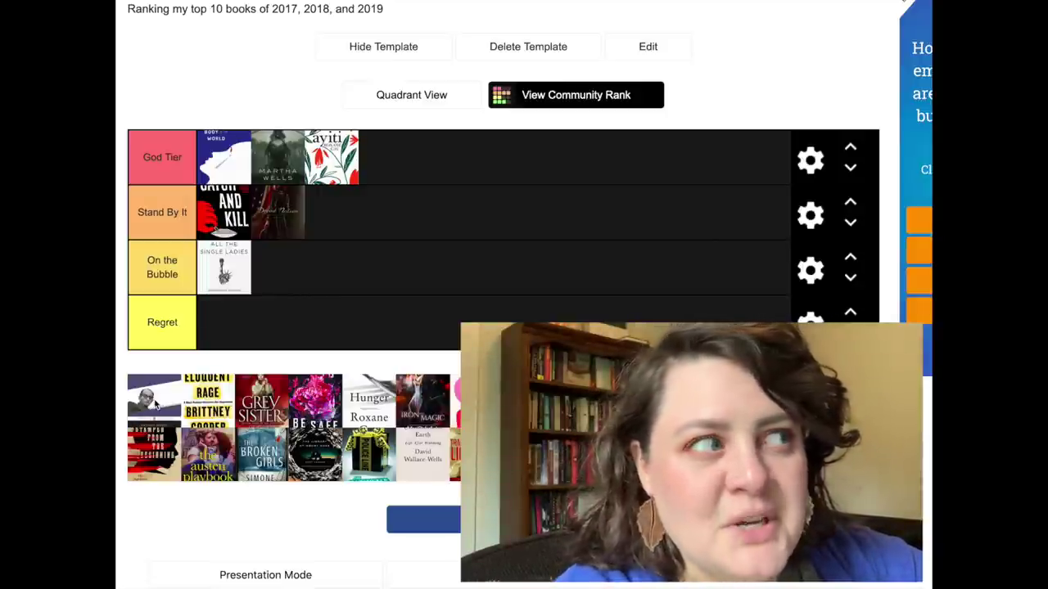
pyautogui.moveTo(152, 408); pyautogui.dragTo(336, 218)
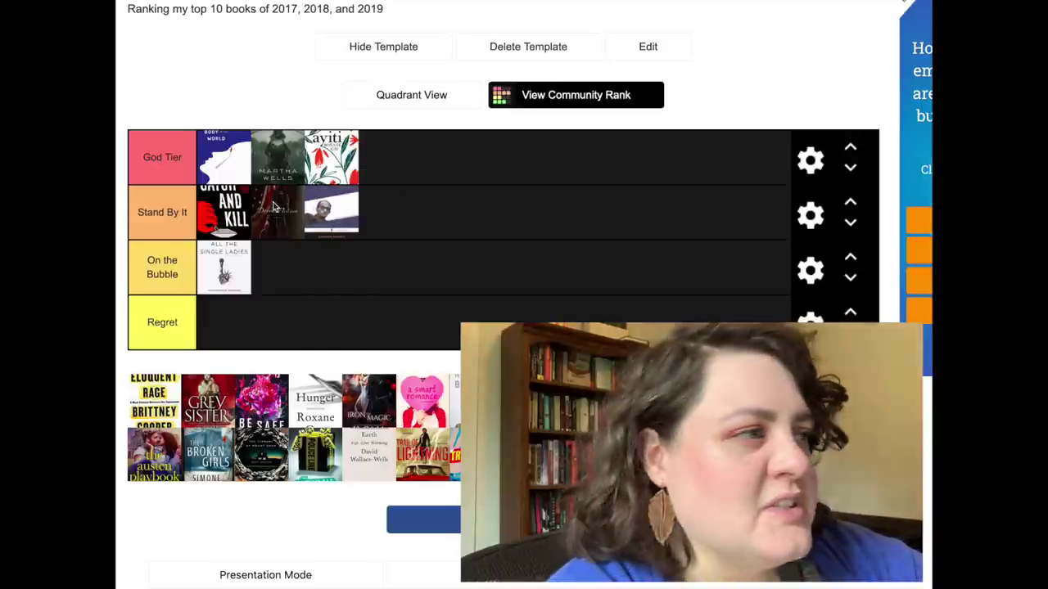
pyautogui.moveTo(156, 419); pyautogui.dragTo(385, 212)
pyautogui.moveTo(158, 426); pyautogui.dragTo(446, 222)
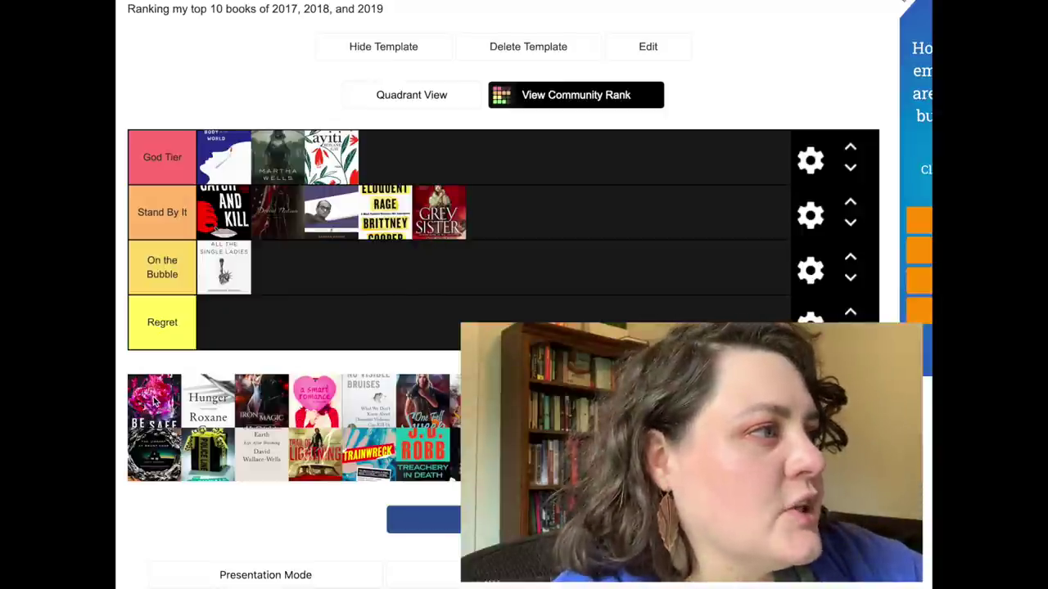
pyautogui.moveTo(153, 407); pyautogui.dragTo(285, 265)
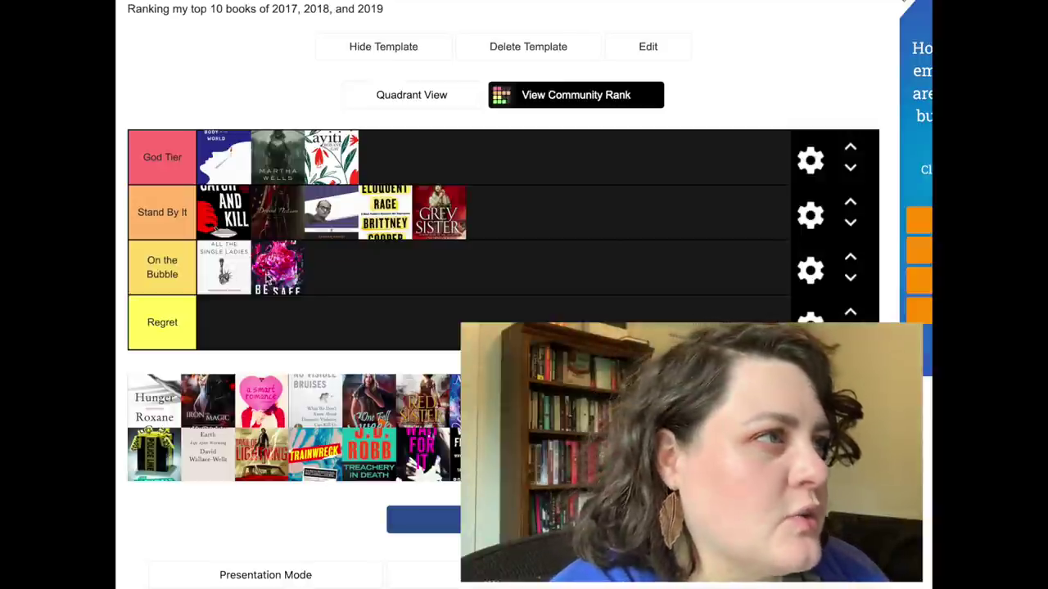
# Step: Rank Hunger in God Tier, Iron Magic and No Visible Bruises in Stand By It, One Fell Sweep On the Bubble
pyautogui.moveTo(162, 389); pyautogui.dragTo(415, 150)
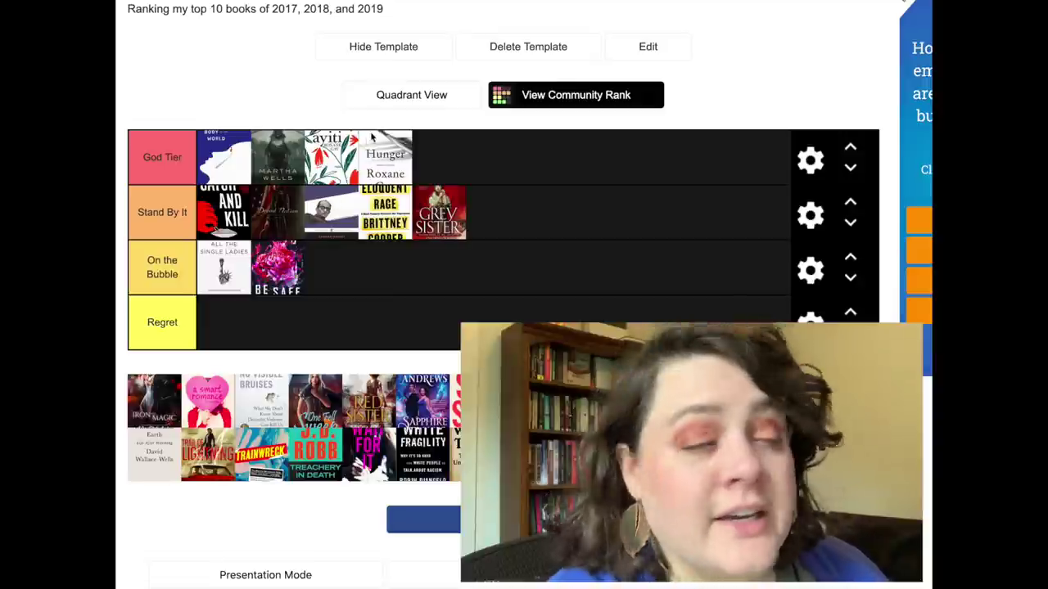
pyautogui.moveTo(168, 390); pyautogui.dragTo(537, 190)
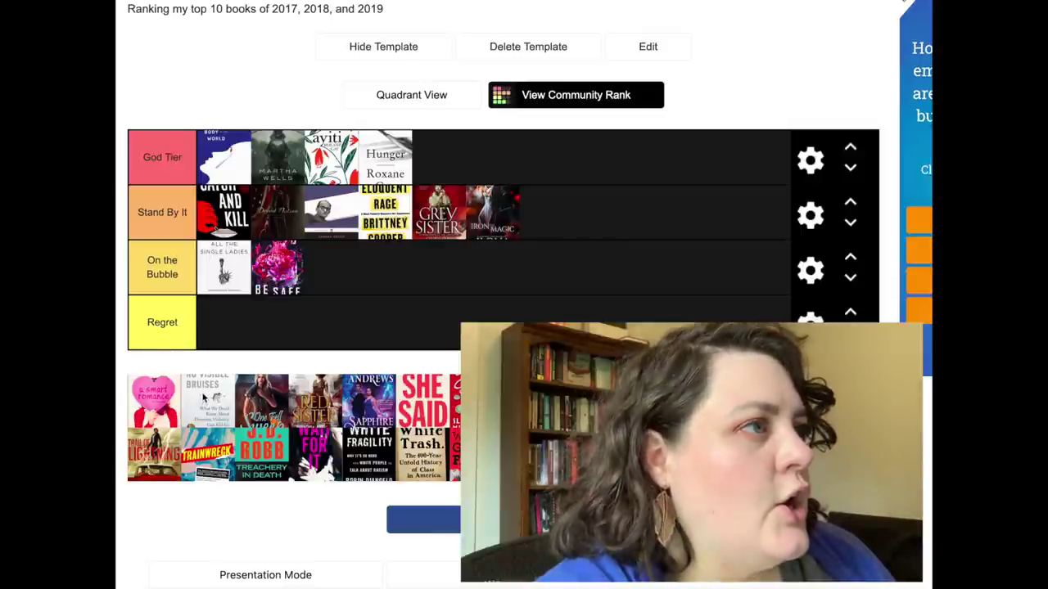
pyautogui.moveTo(203, 399); pyautogui.dragTo(559, 212)
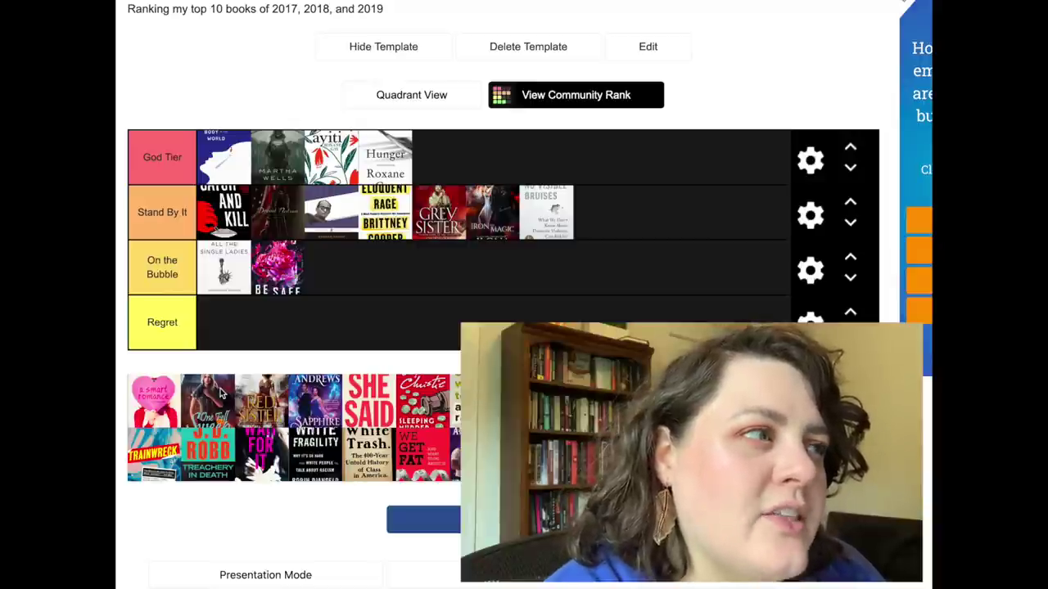
pyautogui.moveTo(219, 393); pyautogui.dragTo(374, 260)
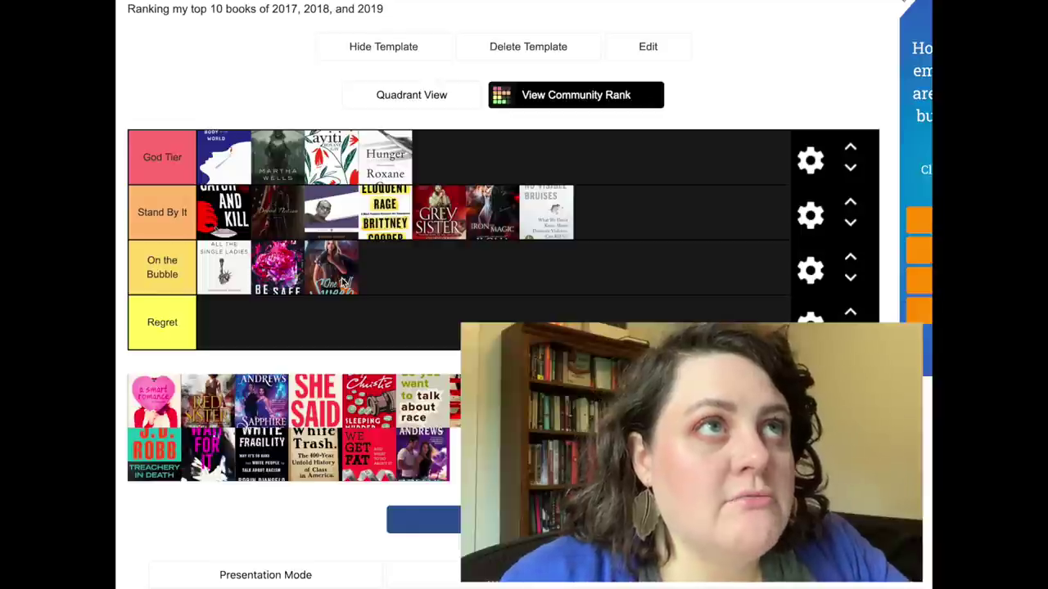
# Step: Move Grey Sister up from Stand By It into God Tier
pyautogui.scroll(-4, 343, 283)
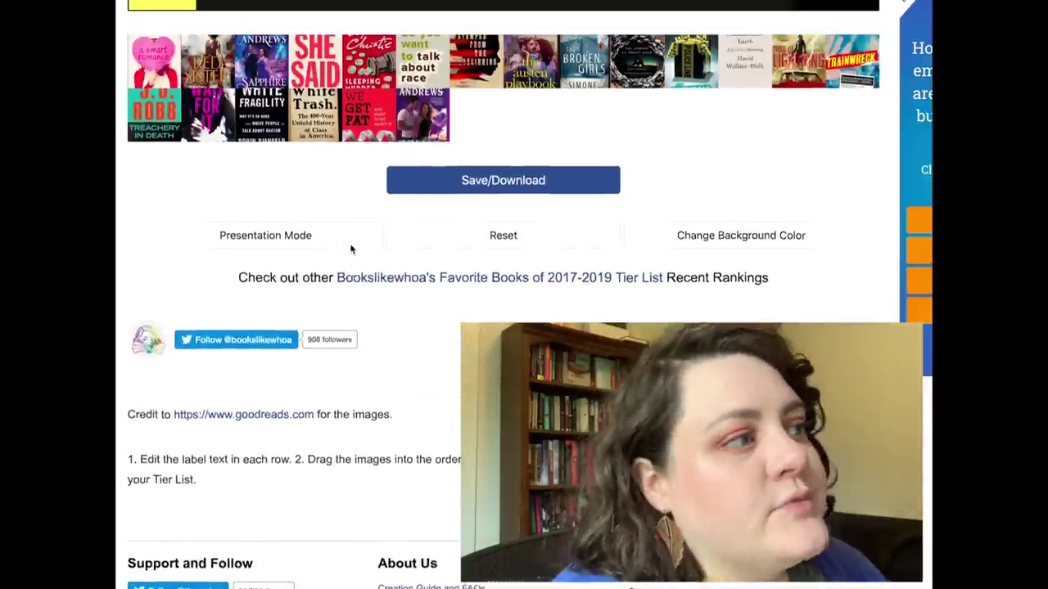
pyautogui.scroll(4, 352, 247)
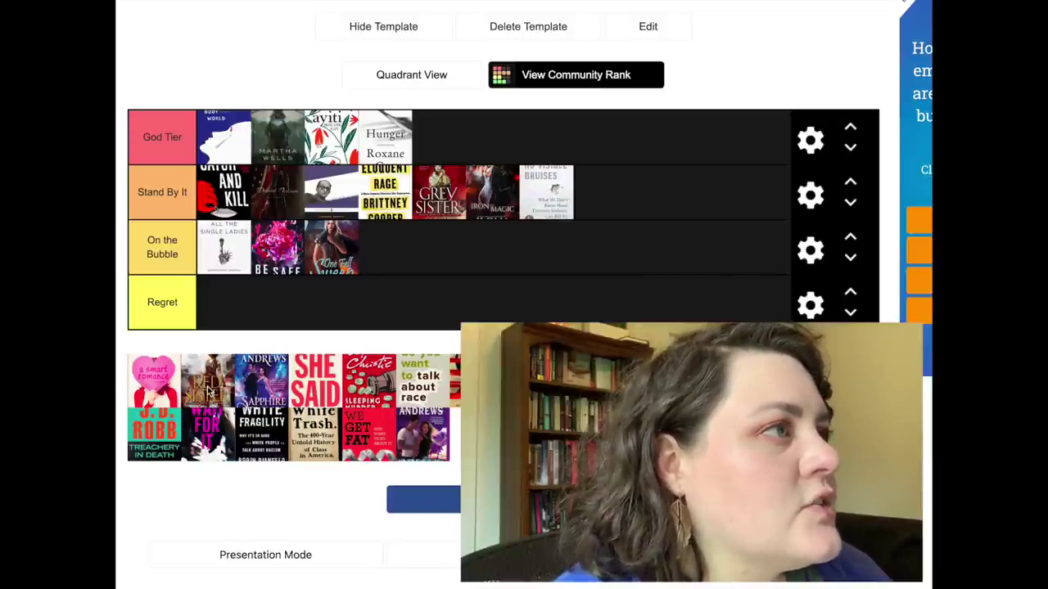
pyautogui.moveTo(424, 196); pyautogui.dragTo(428, 144)
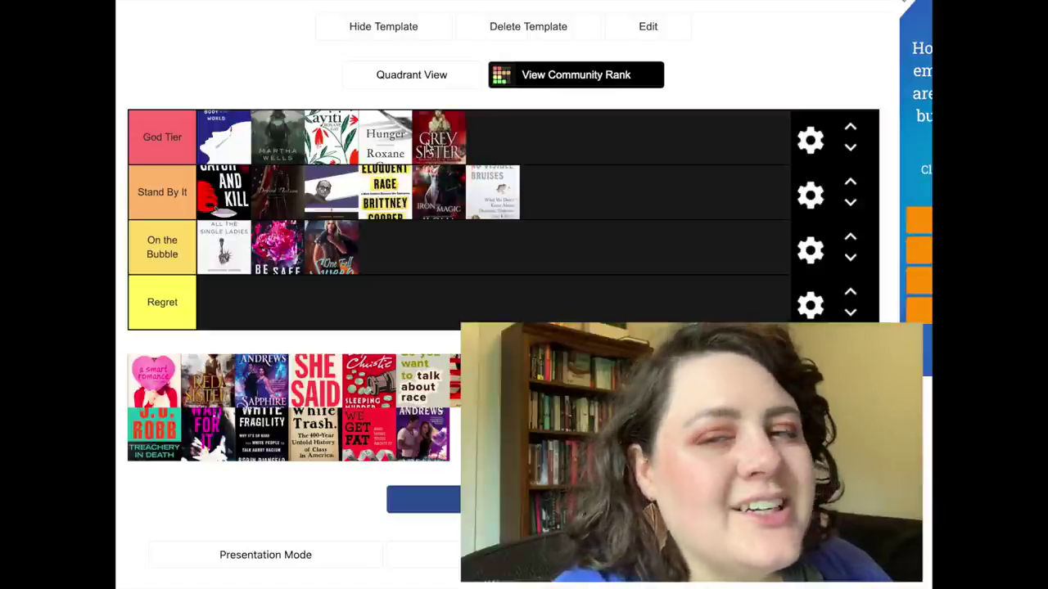
# Step: Add Red Sister, Sapphire and SHE SAID to Stand By It, the Christie novel to God Tier, and the race book On the Bubble
pyautogui.moveTo(215, 381); pyautogui.dragTo(591, 196)
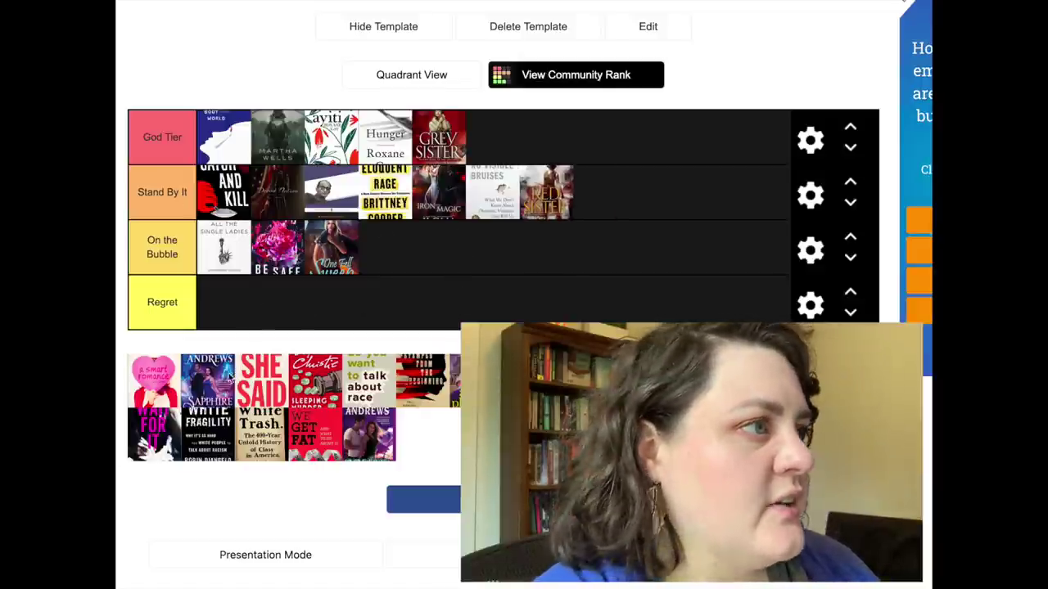
pyautogui.moveTo(212, 382); pyautogui.dragTo(623, 193)
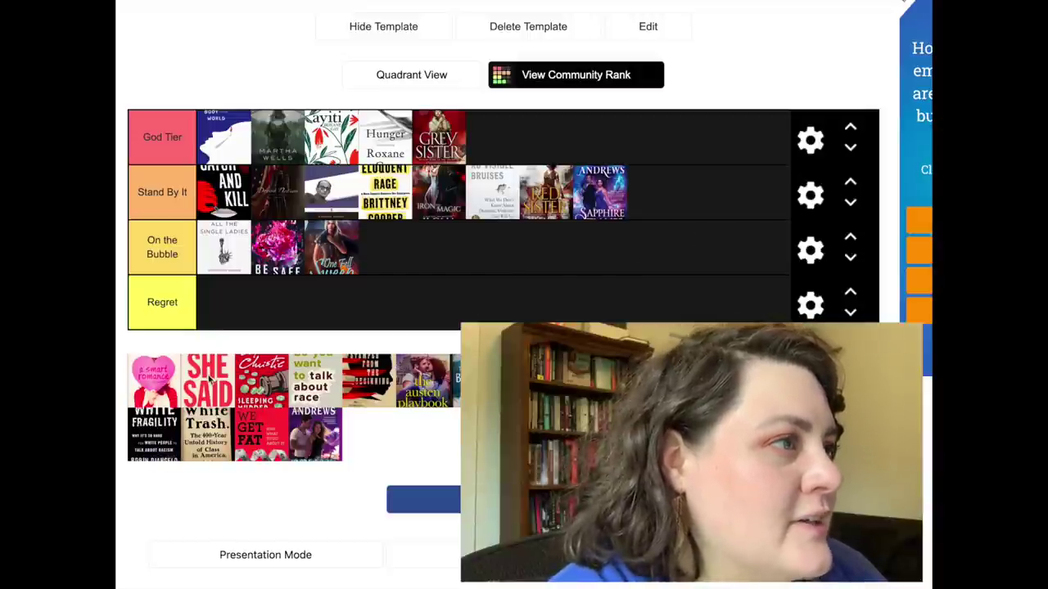
pyautogui.moveTo(209, 377); pyautogui.dragTo(670, 199)
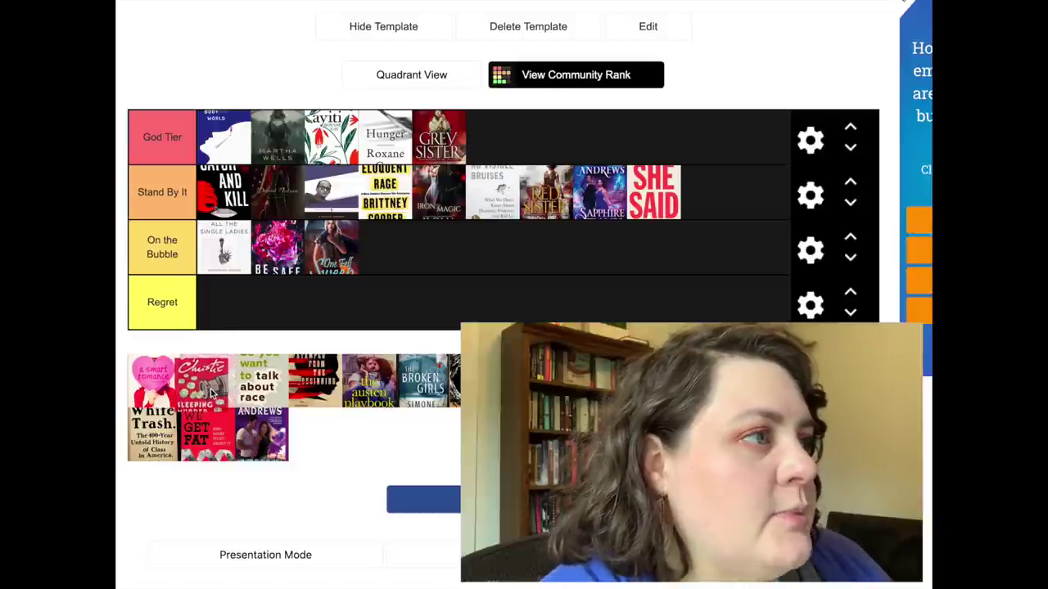
pyautogui.moveTo(219, 391); pyautogui.dragTo(559, 135)
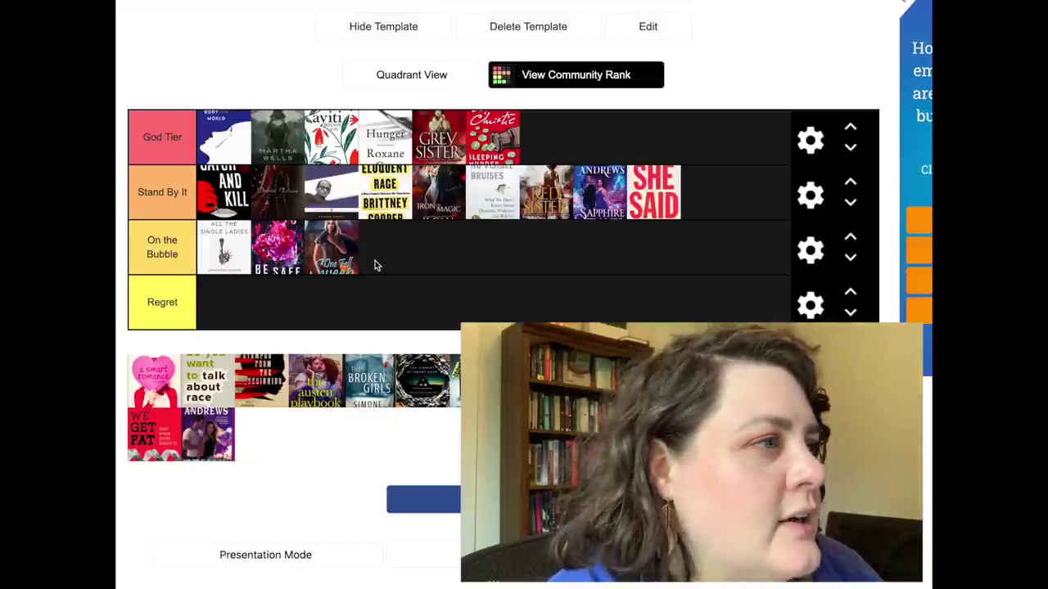
pyautogui.moveTo(219, 388); pyautogui.dragTo(213, 395)
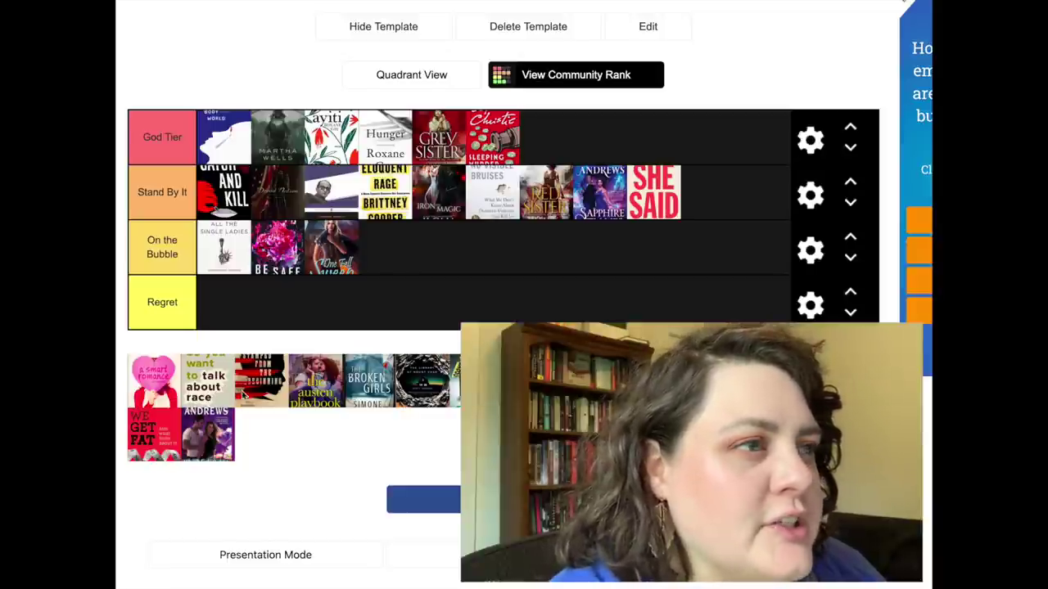
# Step: Move White Fragility and the race book to Stand By It; red-and-black cover to God Tier; Austen Playbook to Stand By It
pyautogui.moveTo(221, 396); pyautogui.dragTo(385, 246)
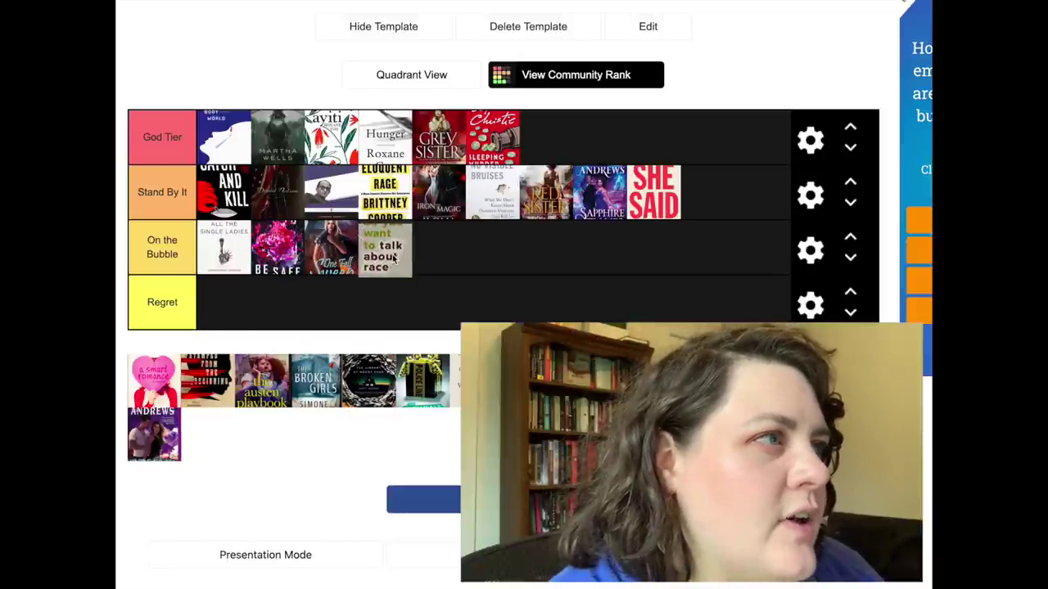
pyautogui.moveTo(492, 381); pyautogui.dragTo(451, 246)
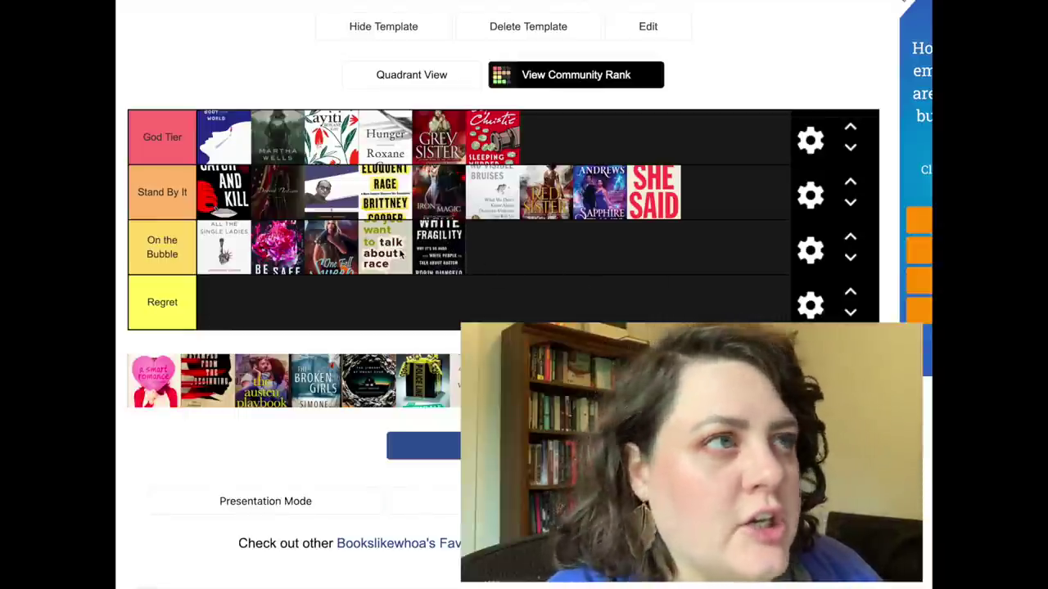
pyautogui.moveTo(401, 255); pyautogui.dragTo(690, 199)
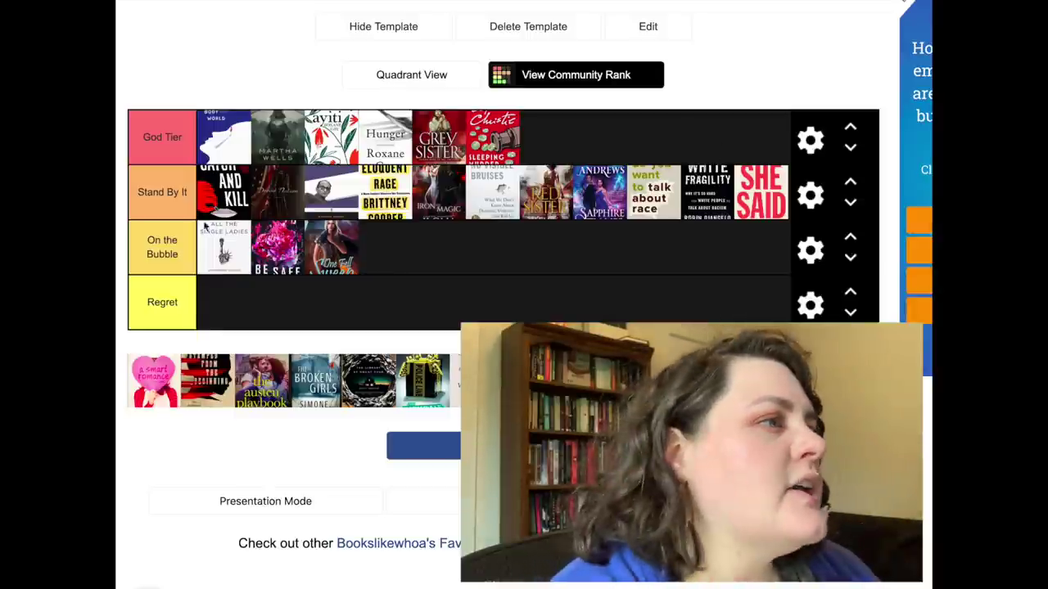
pyautogui.moveTo(196, 383); pyautogui.dragTo(524, 144)
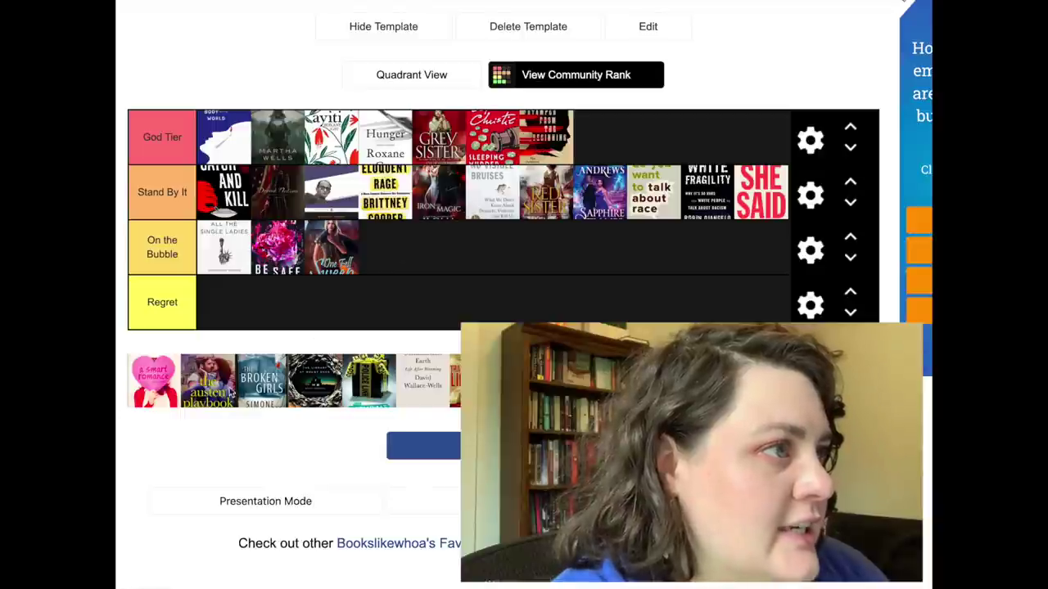
pyautogui.moveTo(211, 403); pyautogui.dragTo(342, 268)
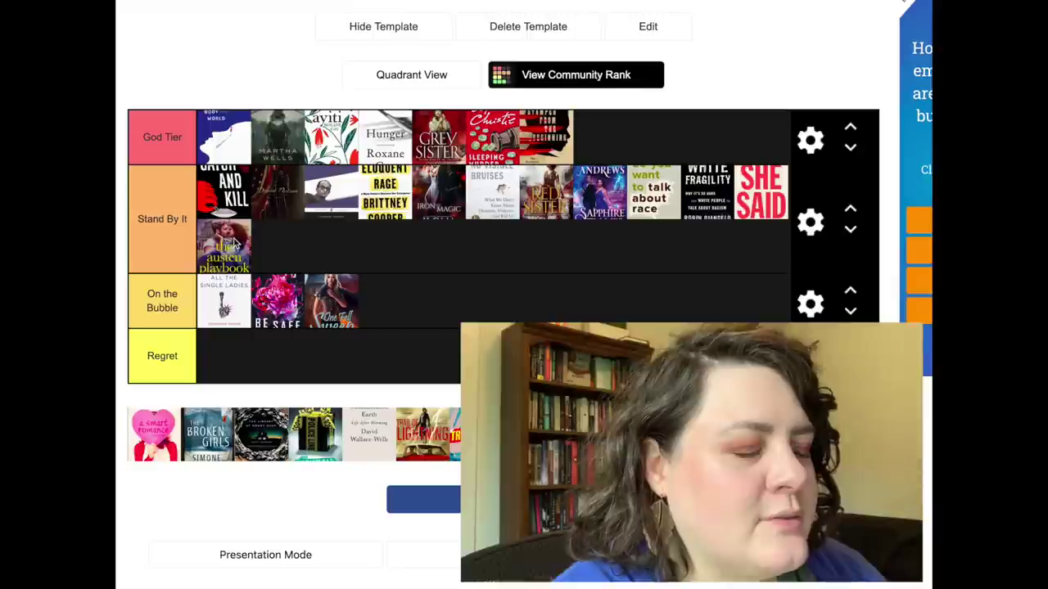
# Step: Add Broken Girls, a dark cover and the black-and-gold cover to God Tier
pyautogui.scroll(1, 262, 292)
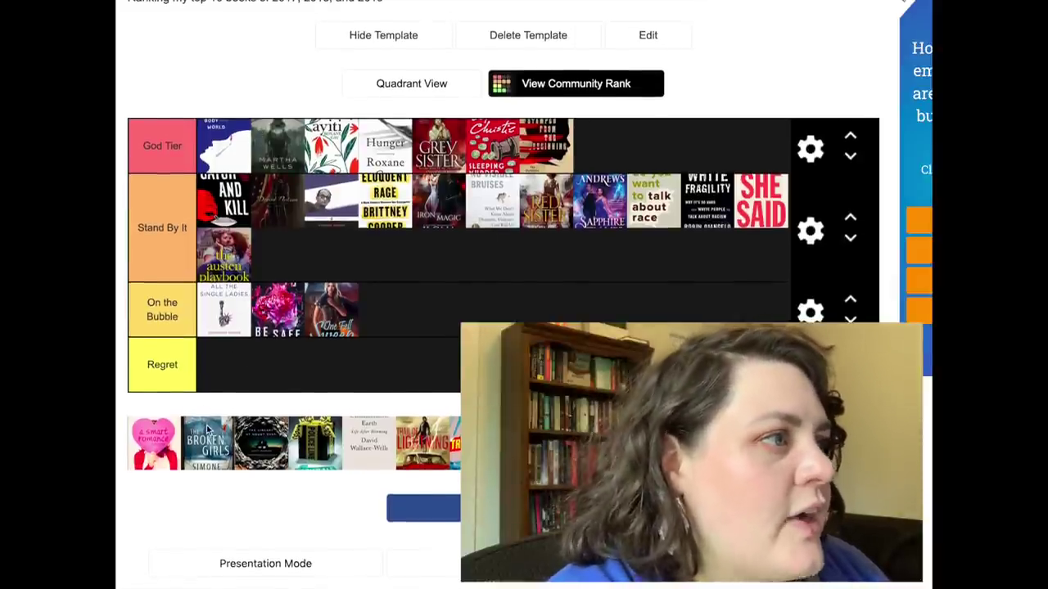
pyautogui.moveTo(207, 438); pyautogui.dragTo(626, 147)
pyautogui.scroll(1, 627, 147)
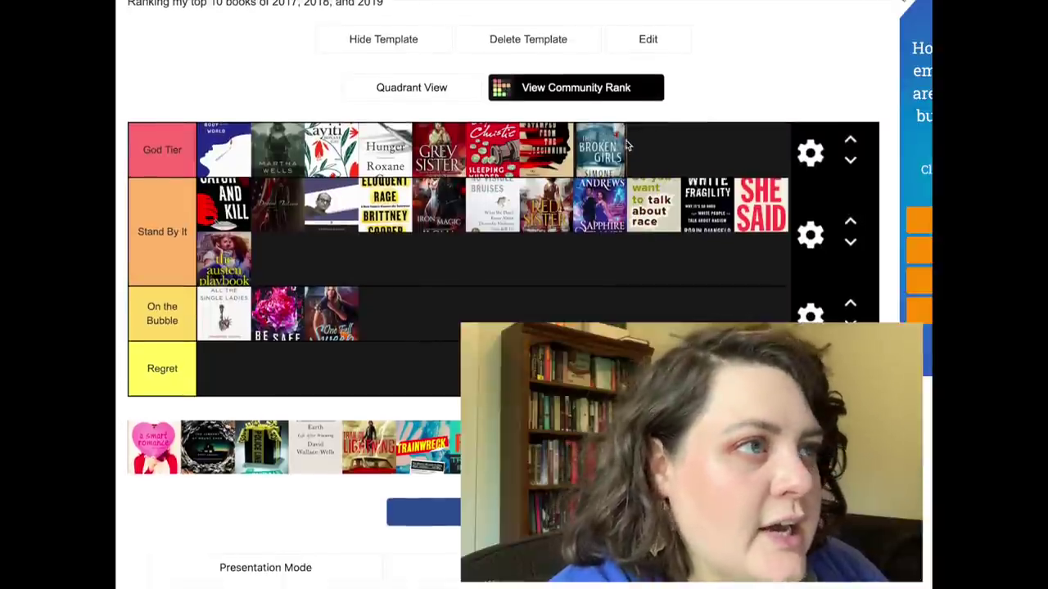
pyautogui.scroll(-1, 374, 390)
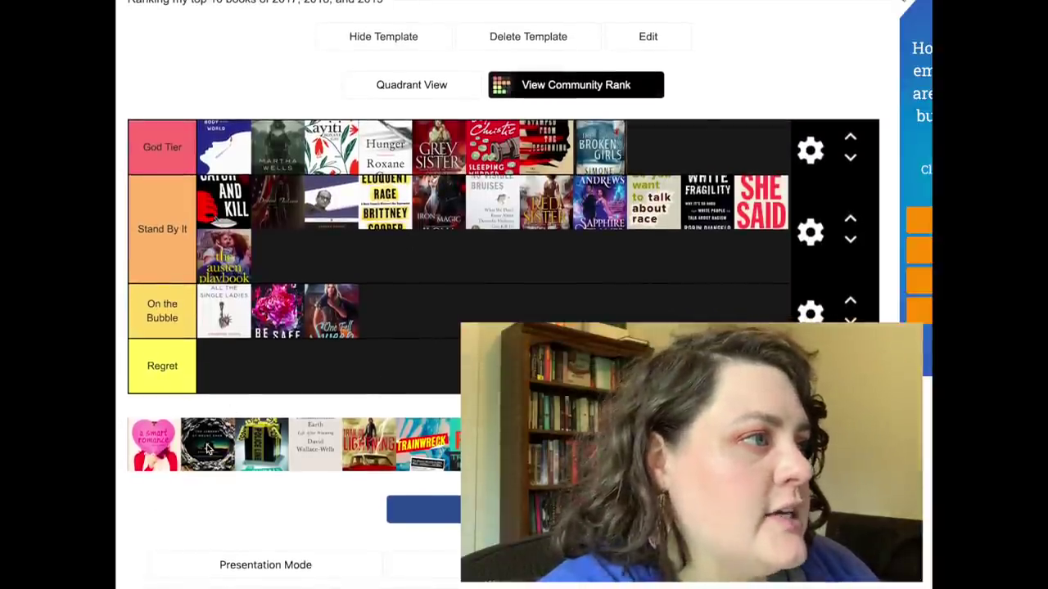
pyautogui.moveTo(207, 449); pyautogui.dragTo(637, 145)
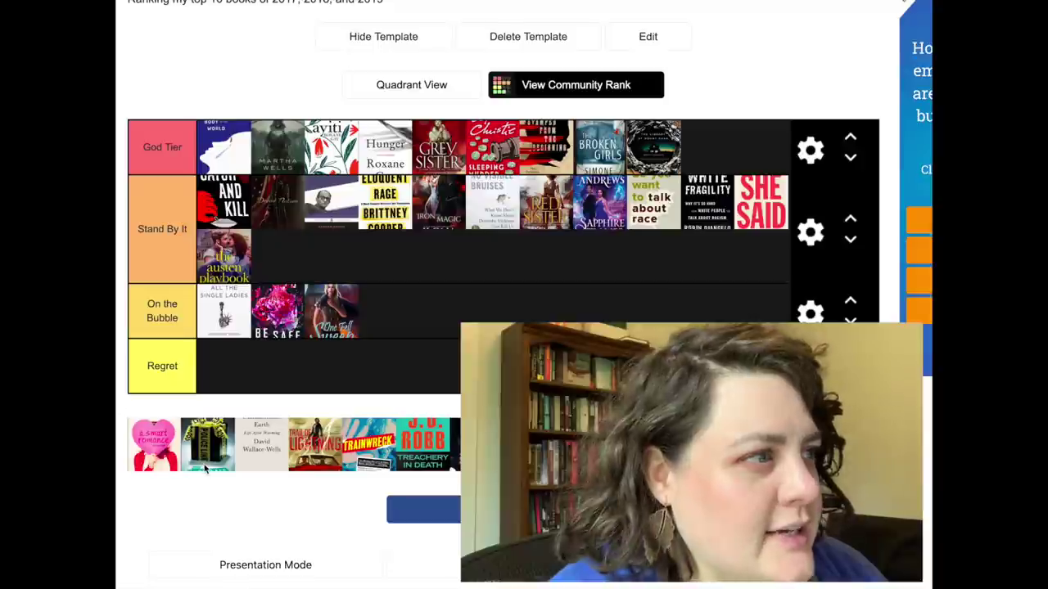
pyautogui.moveTo(232, 424); pyautogui.dragTo(711, 161)
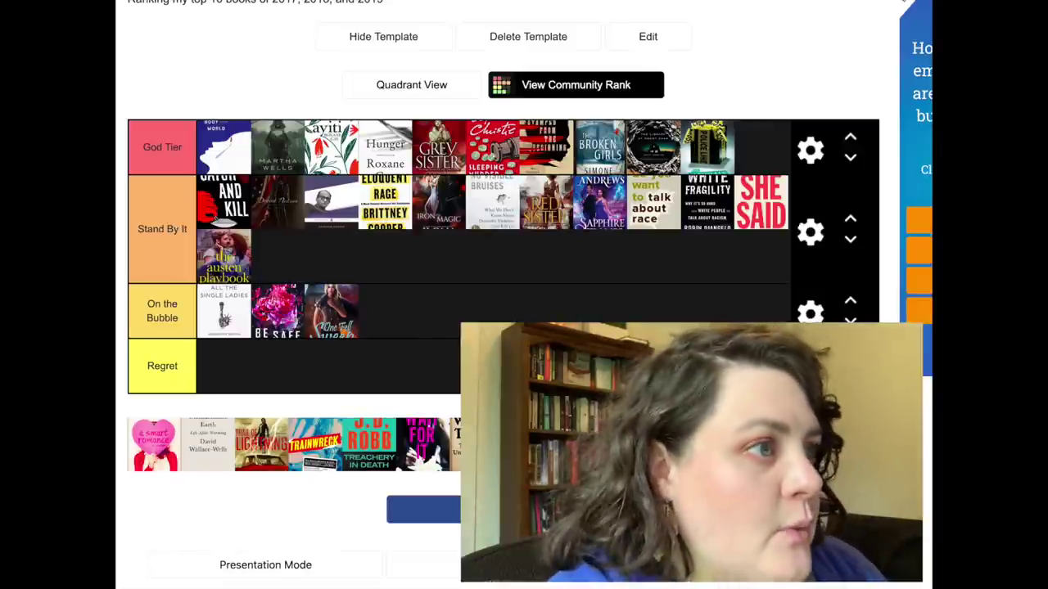
# Step: Sort Earth, Lightning, Trainwreck, White Trash into Stand By It; Treachery, We Get Fat, purple couple into God Tier; Wait For It On the Bubble
pyautogui.moveTo(229, 441); pyautogui.dragTo(305, 256)
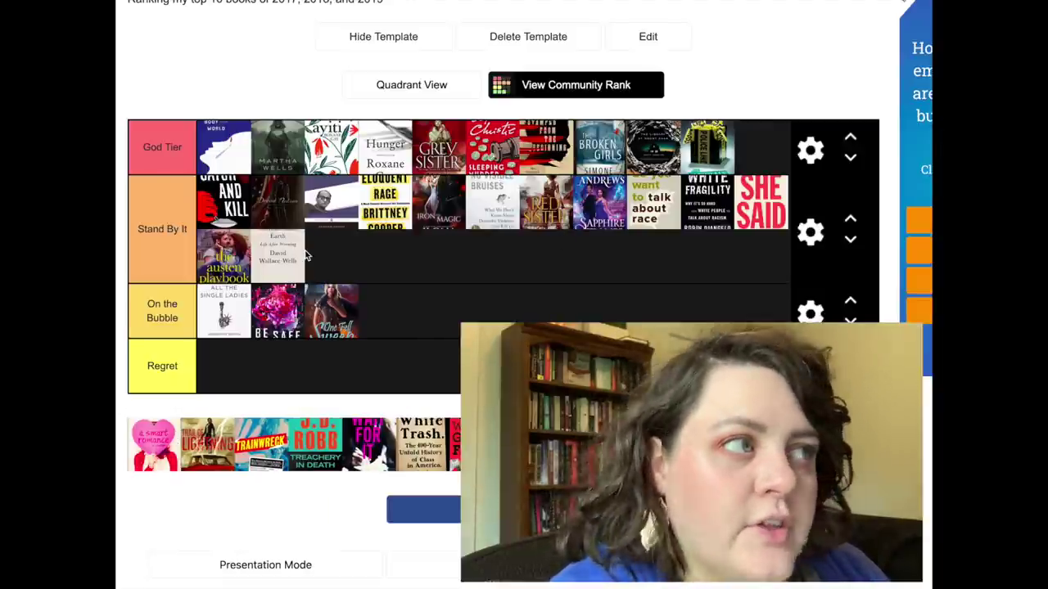
pyautogui.moveTo(208, 446); pyautogui.dragTo(371, 258)
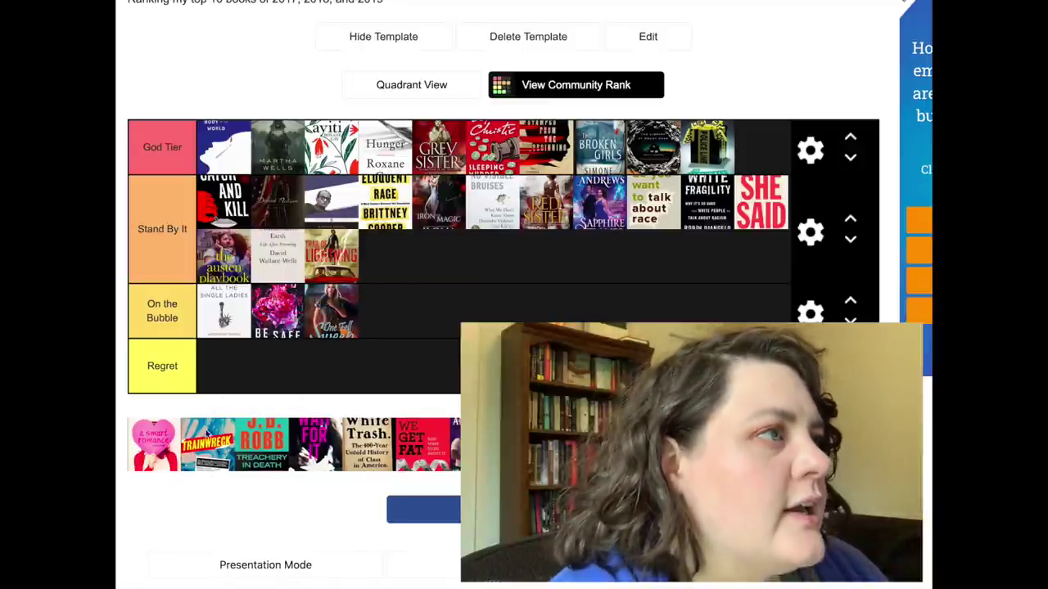
pyautogui.moveTo(209, 443); pyautogui.dragTo(394, 259)
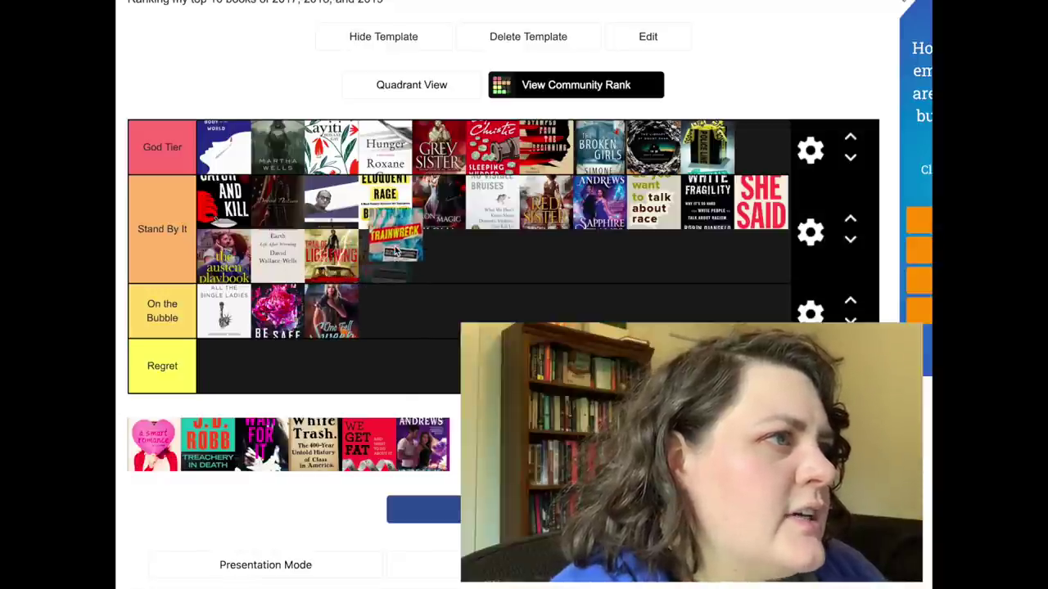
pyautogui.moveTo(210, 450); pyautogui.dragTo(701, 144)
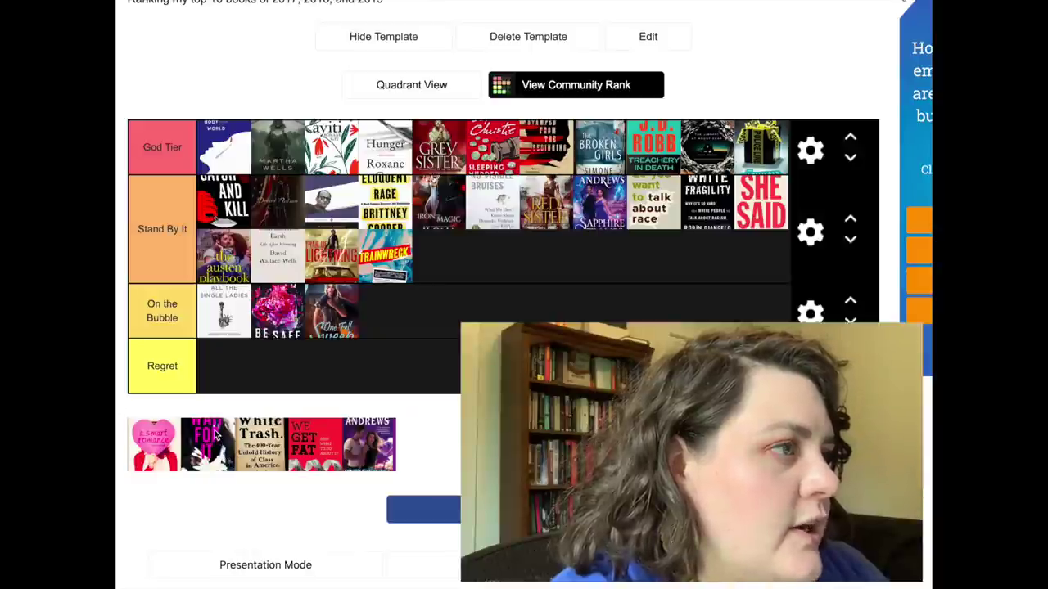
pyautogui.moveTo(217, 438); pyautogui.dragTo(386, 316)
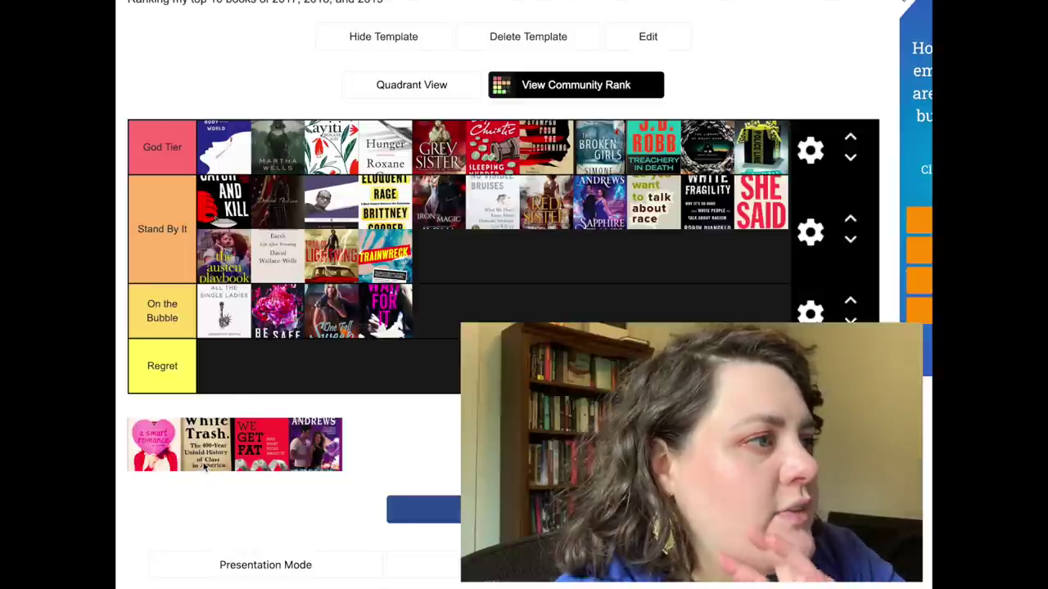
pyautogui.moveTo(205, 467); pyautogui.dragTo(426, 264)
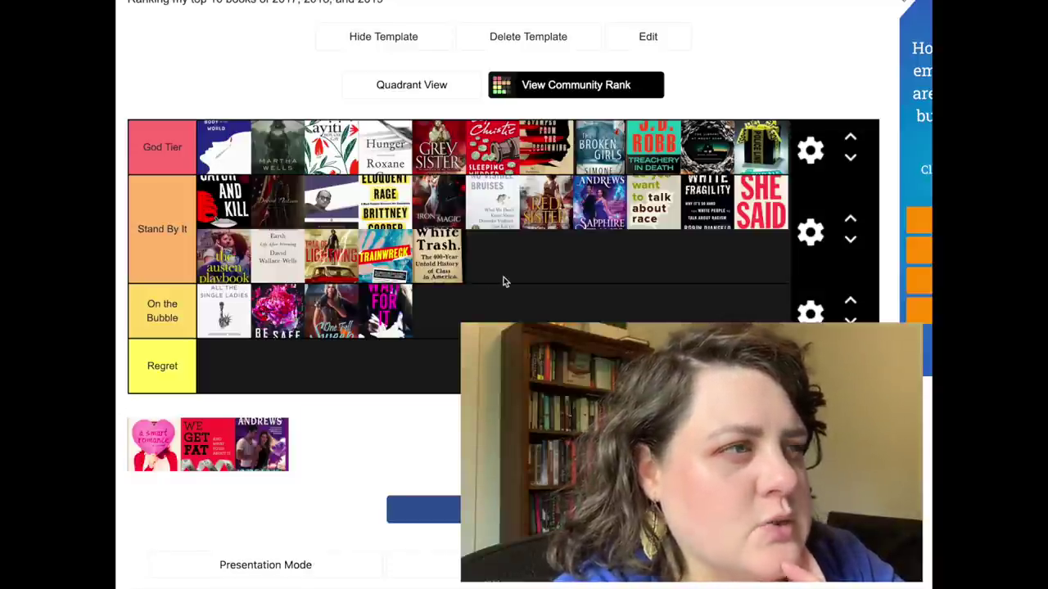
pyautogui.moveTo(209, 435); pyautogui.dragTo(528, 201)
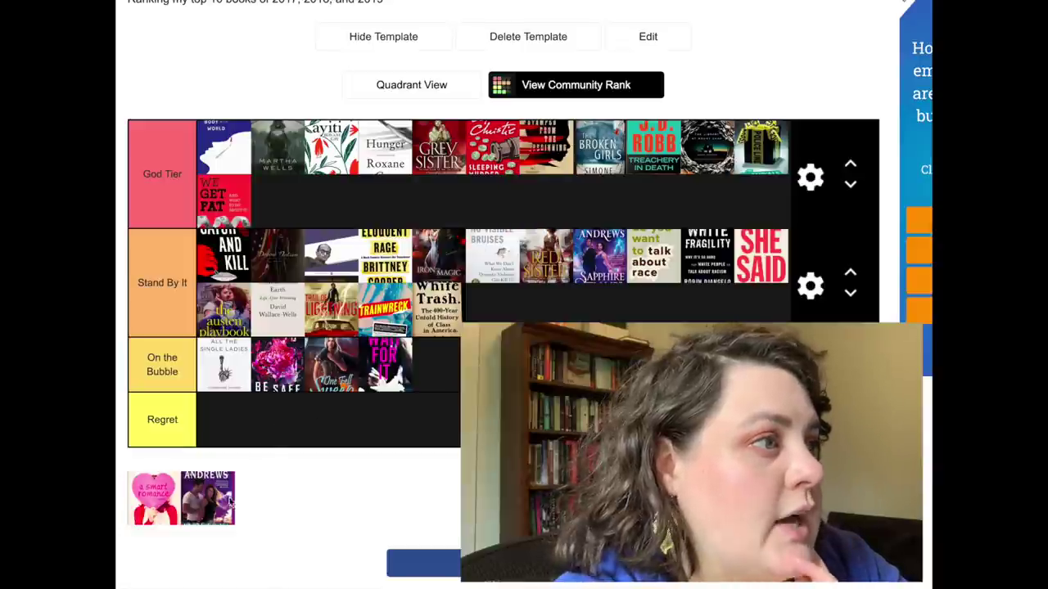
pyautogui.moveTo(223, 501); pyautogui.dragTo(325, 190)
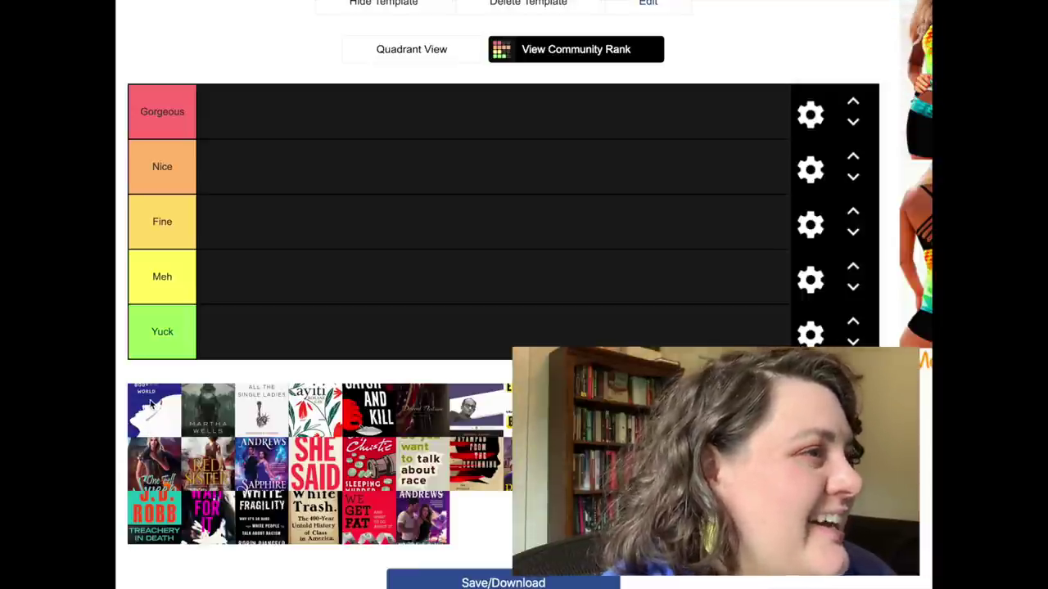
# Step: Put the white-and-blue cover and Ayiti in Nice, the hooded-figure cover in Gorgeous, and All the Single Ladies in Fine
pyautogui.moveTo(162, 397); pyautogui.dragTo(231, 149)
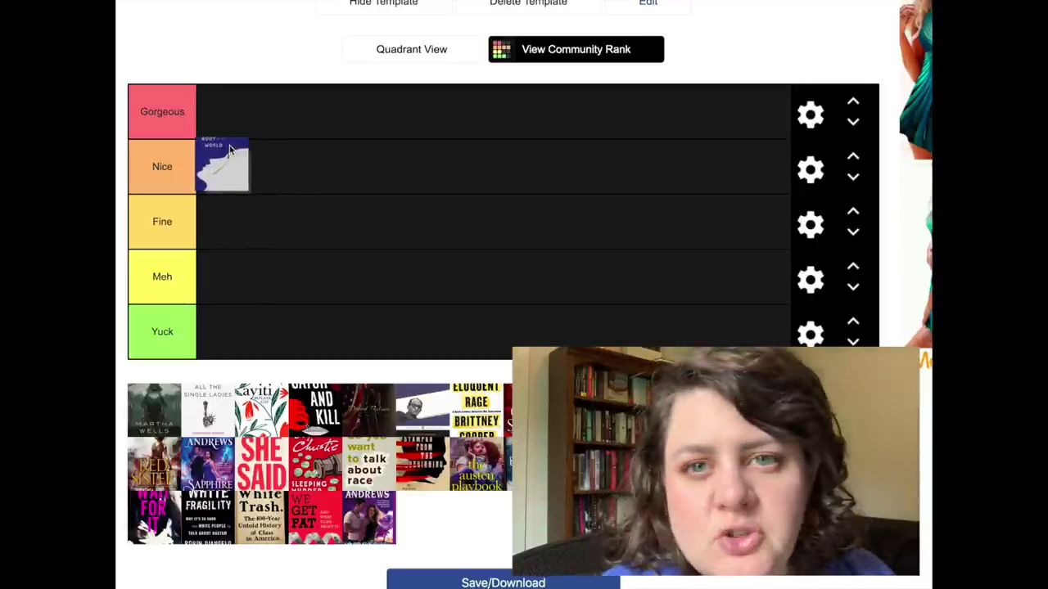
pyautogui.moveTo(229, 147); pyautogui.dragTo(230, 149)
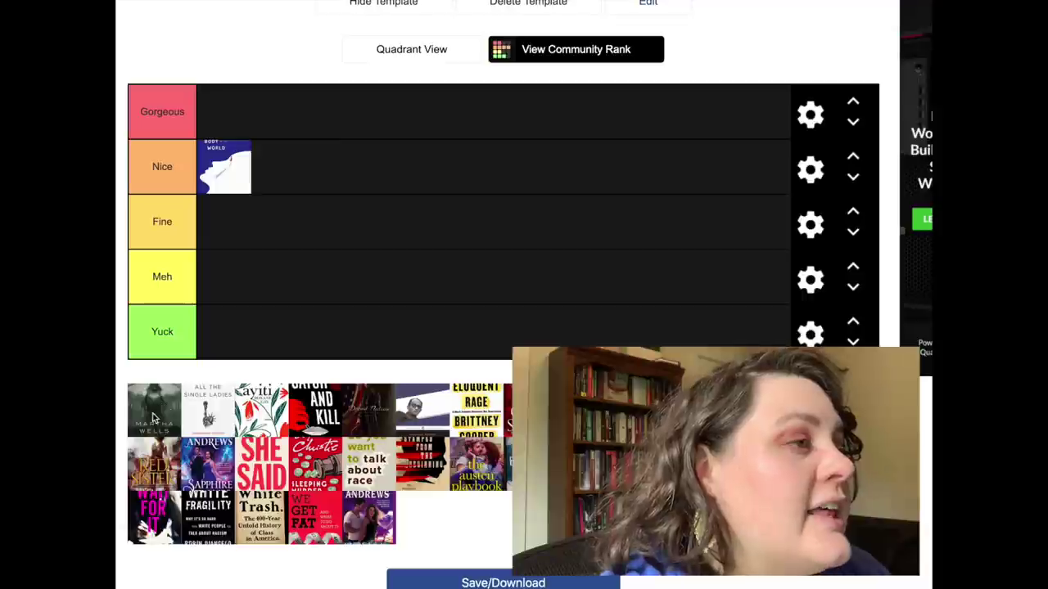
pyautogui.moveTo(154, 423); pyautogui.dragTo(233, 125)
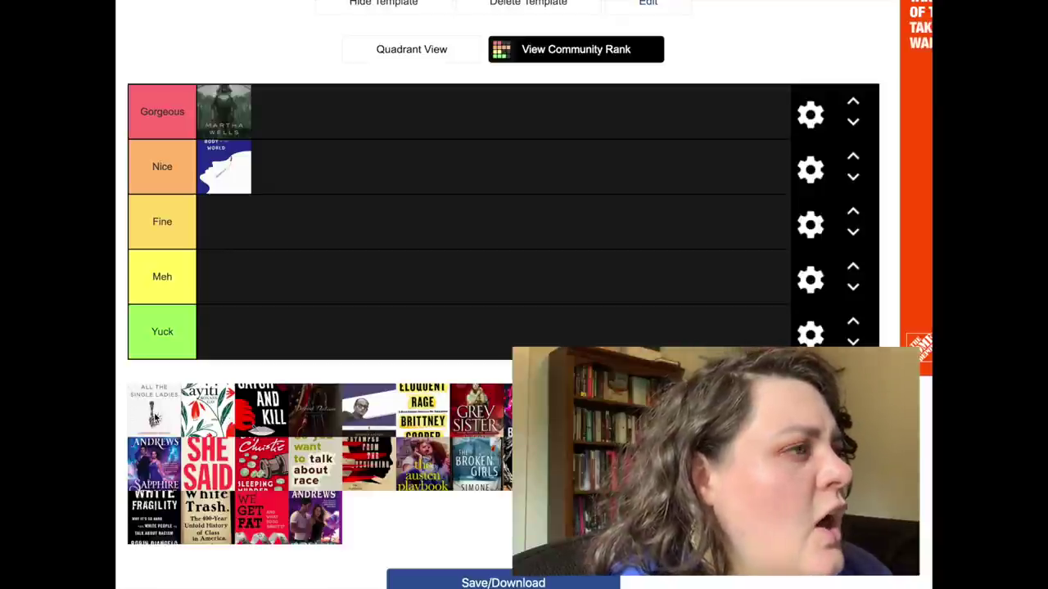
pyautogui.moveTo(150, 407); pyautogui.dragTo(215, 233)
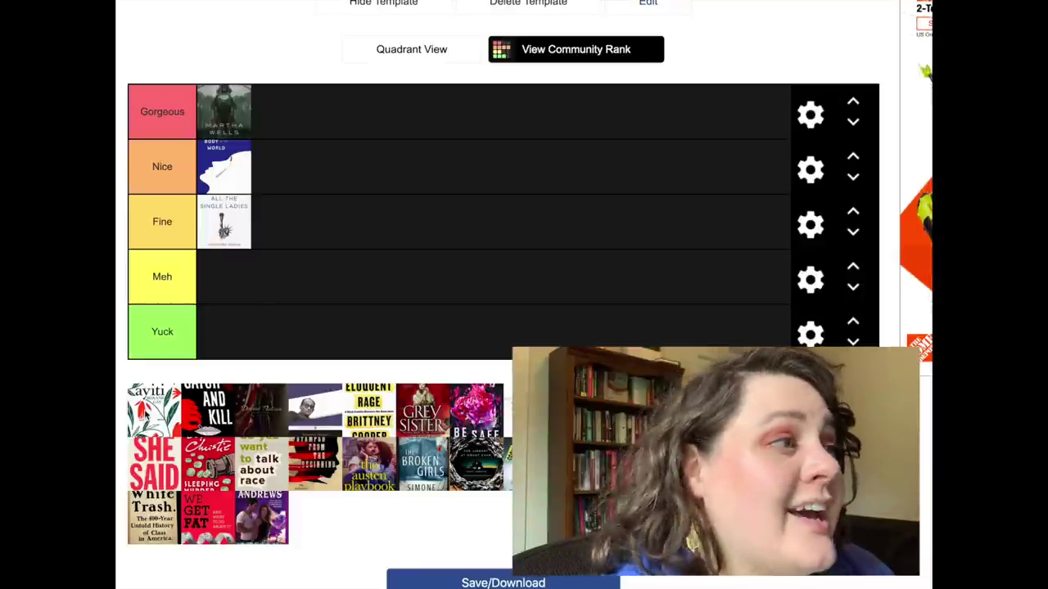
pyautogui.moveTo(145, 417); pyautogui.dragTo(285, 166)
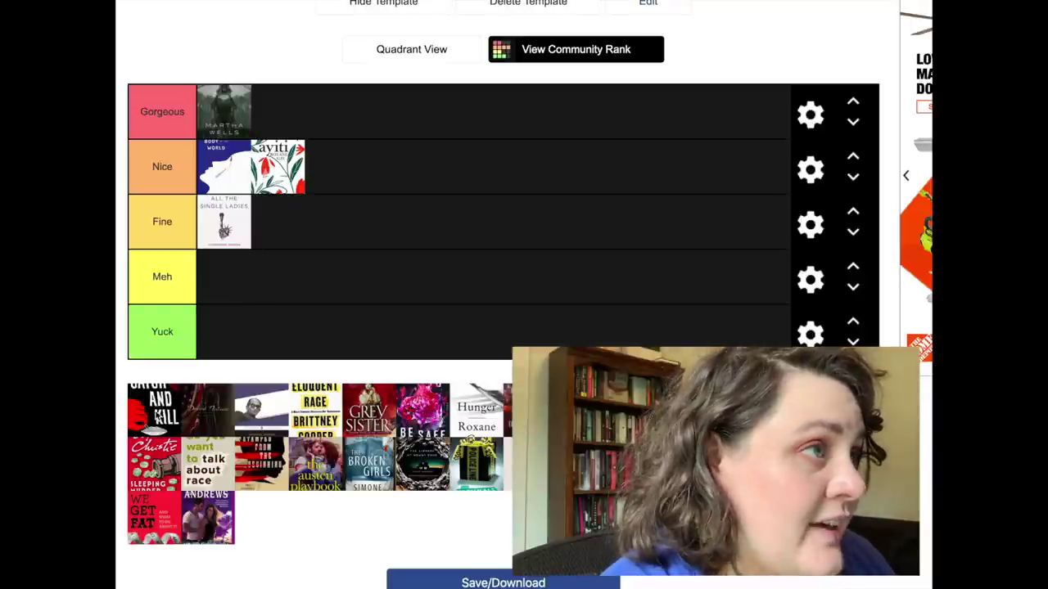
# Step: Place Catch and Kill, the dark red cover and Grey Sister in Gorgeous; the portrait cover and Eloquent Rage in Meh
pyautogui.moveTo(160, 417); pyautogui.dragTo(274, 119)
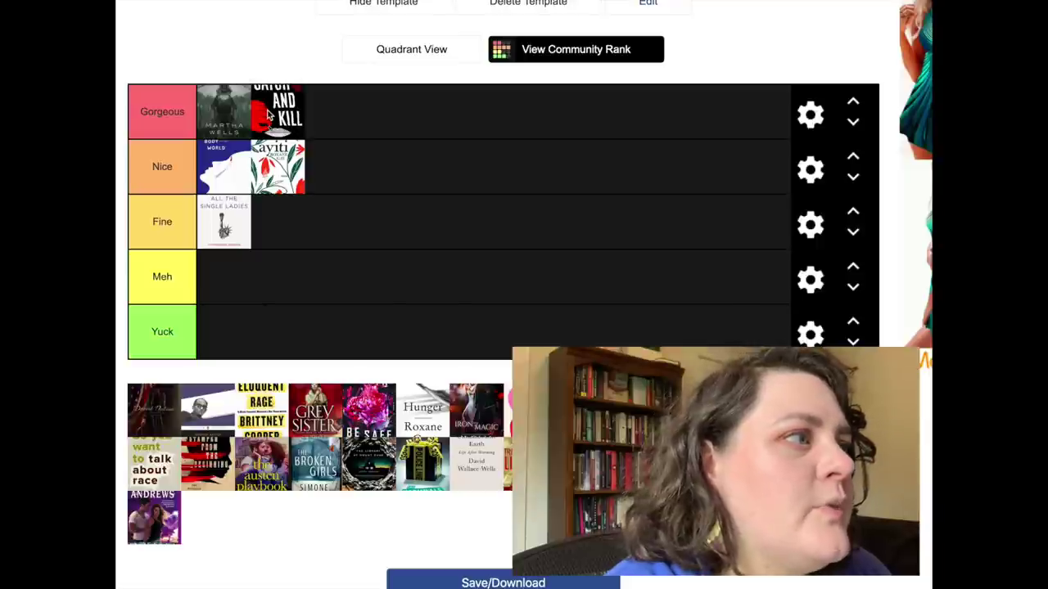
pyautogui.moveTo(129, 418); pyautogui.dragTo(341, 115)
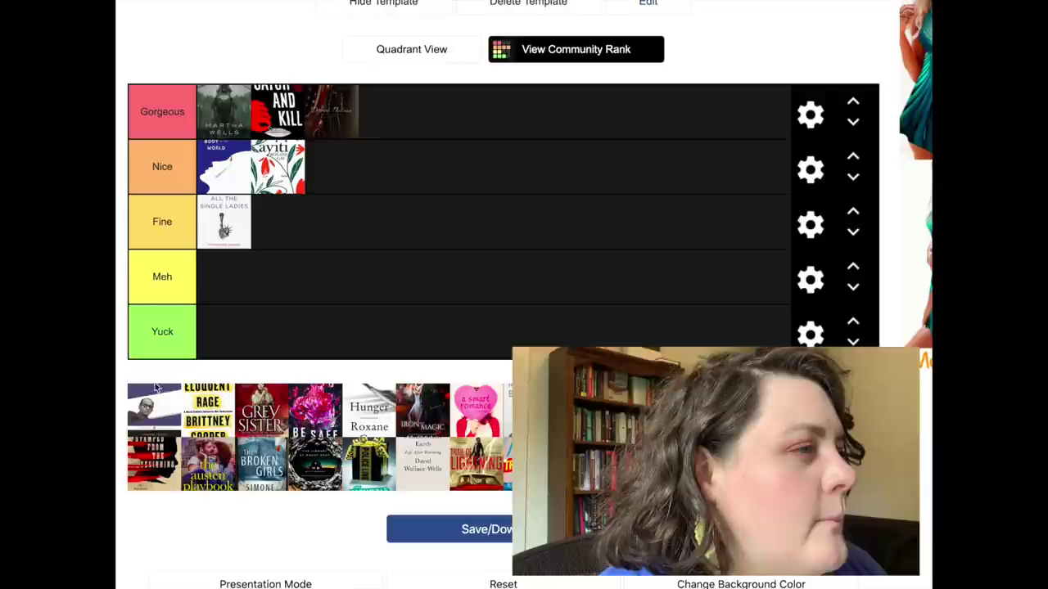
pyautogui.moveTo(155, 413); pyautogui.dragTo(225, 296)
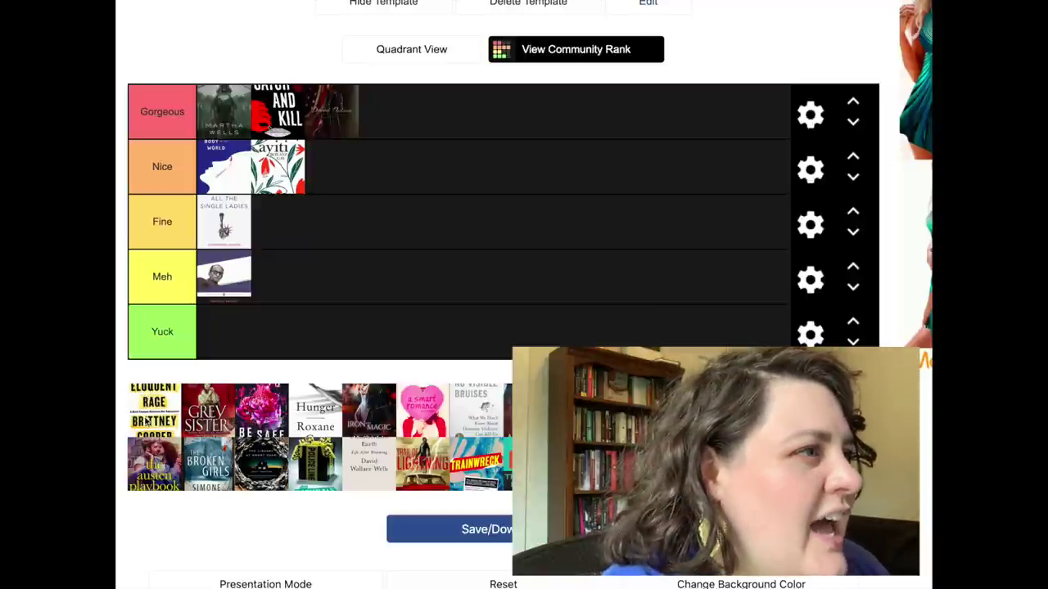
pyautogui.moveTo(156, 432); pyautogui.dragTo(297, 290)
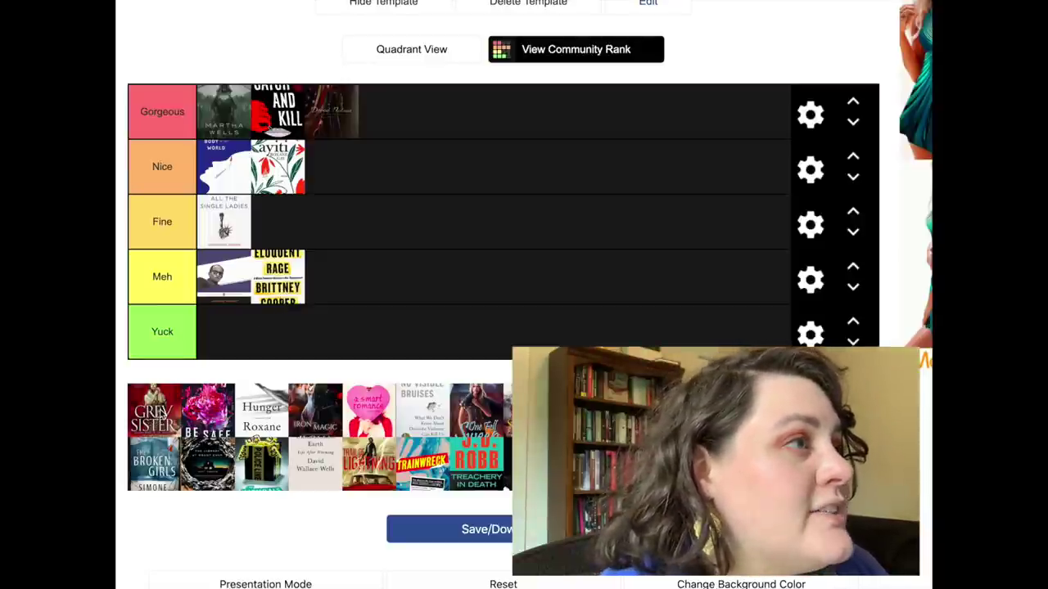
pyautogui.moveTo(160, 416); pyautogui.dragTo(406, 111)
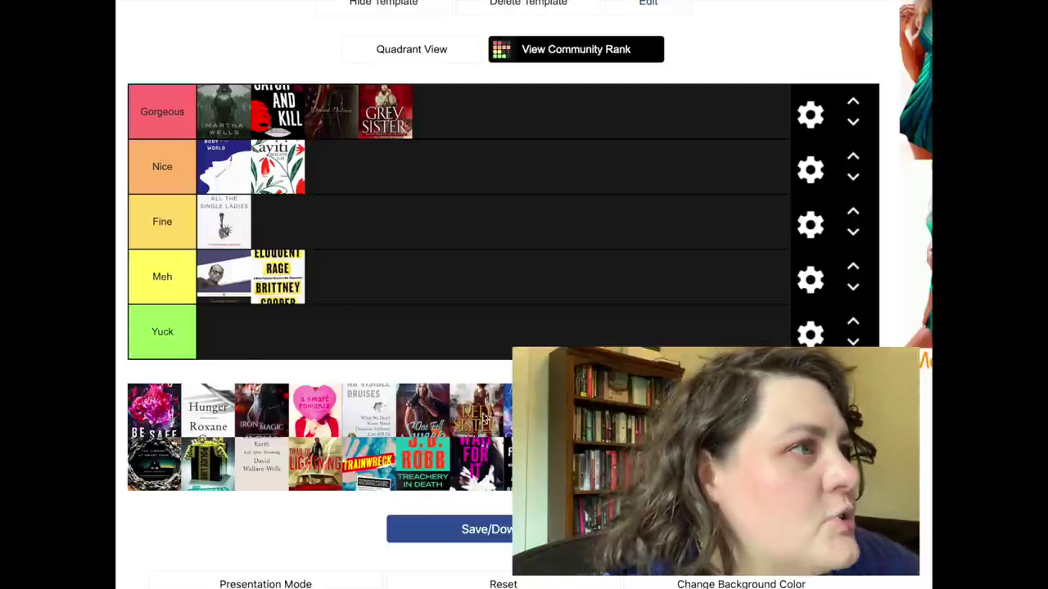
# Step: Add Red Sister and Be Safe to the Nice row
pyautogui.moveTo(485, 419); pyautogui.dragTo(360, 168)
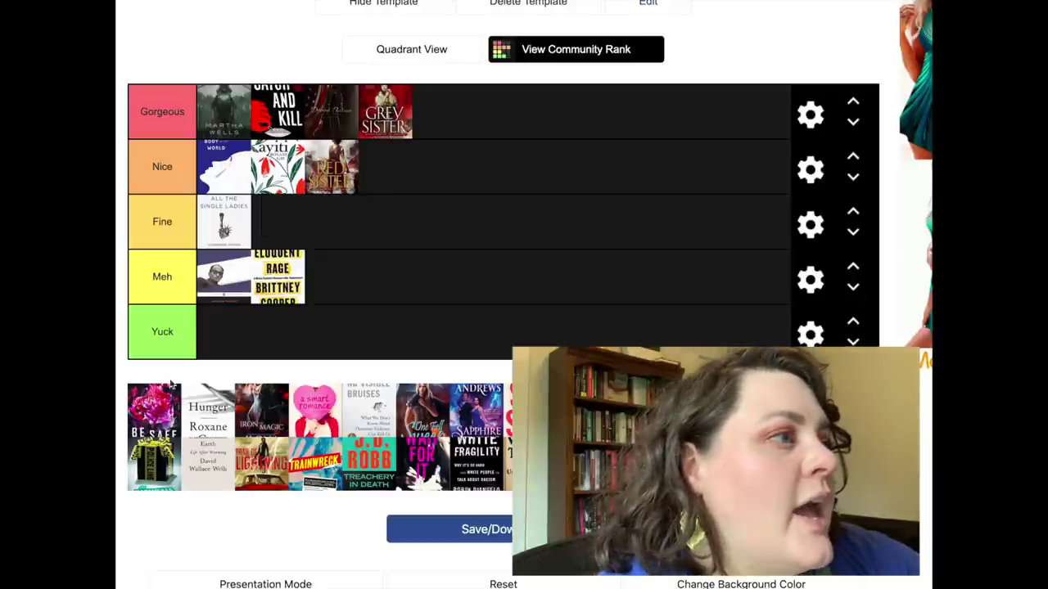
pyautogui.moveTo(170, 401); pyautogui.dragTo(390, 180)
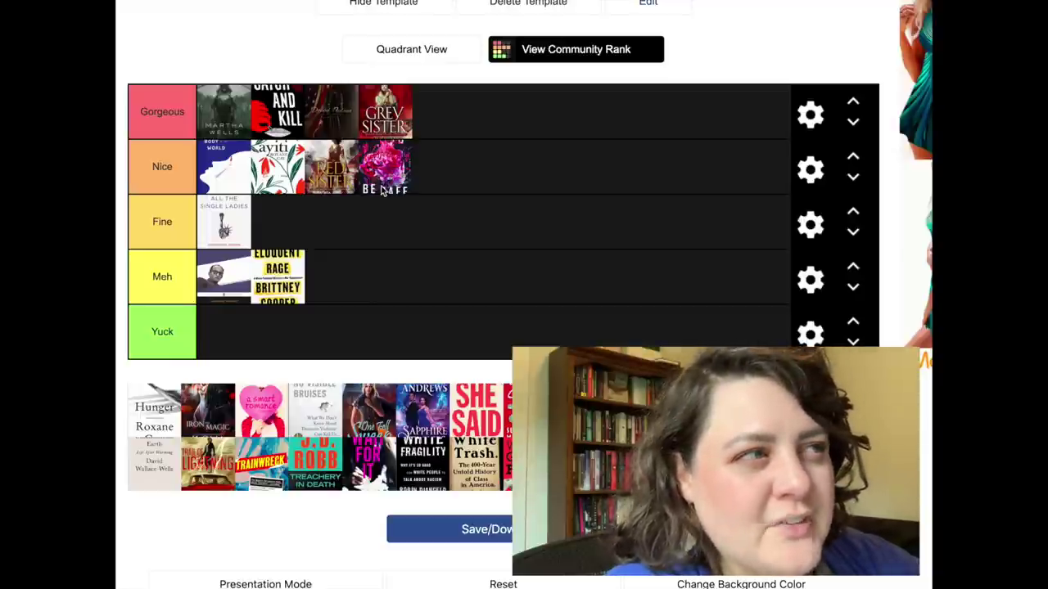
pyautogui.scroll(1, 385, 184)
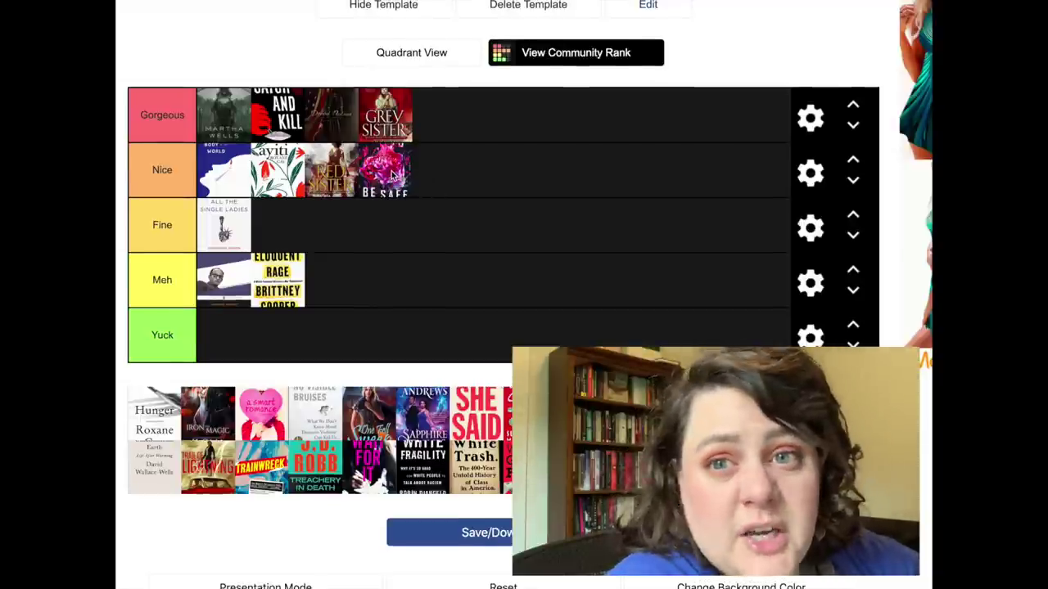
# Step: Put Hunger in Nice after Be Safe, and Iron Magic in Meh beside Eloquent Rage
pyautogui.moveTo(133, 409); pyautogui.dragTo(426, 193)
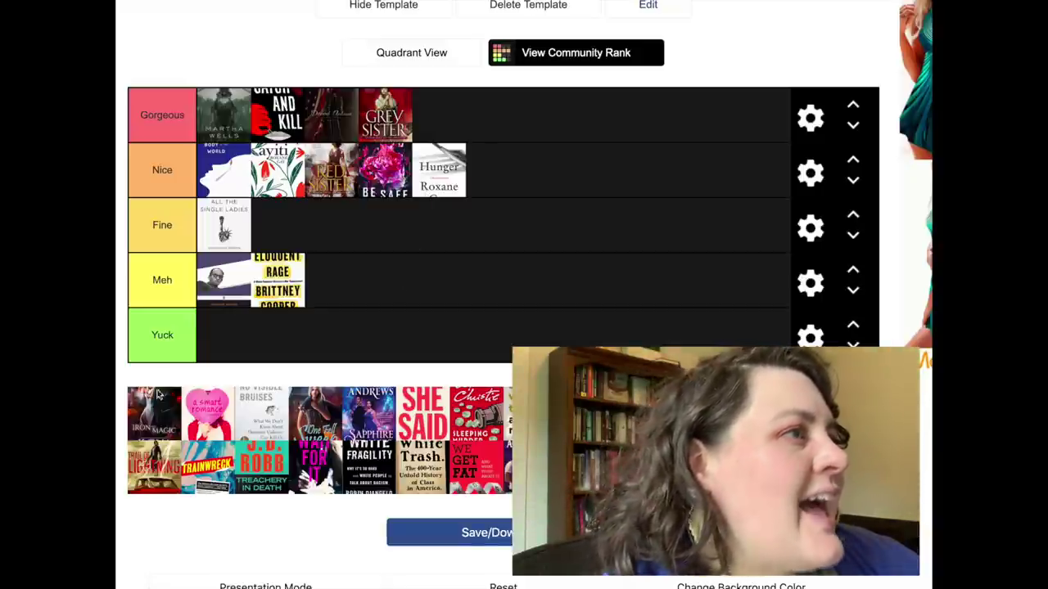
pyautogui.moveTo(141, 435); pyautogui.dragTo(332, 303)
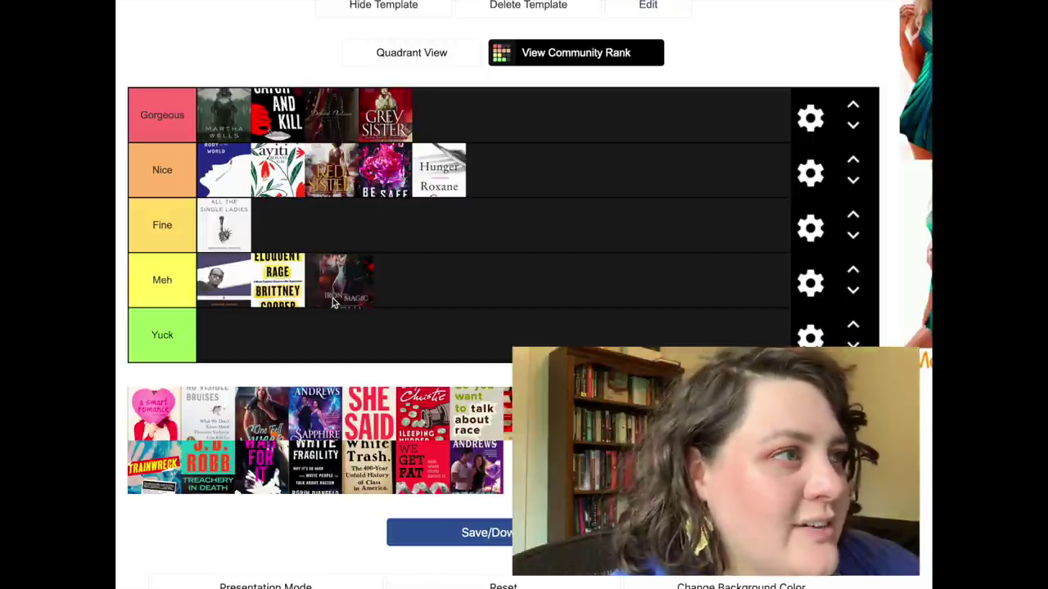
pyautogui.moveTo(333, 301); pyautogui.dragTo(331, 299)
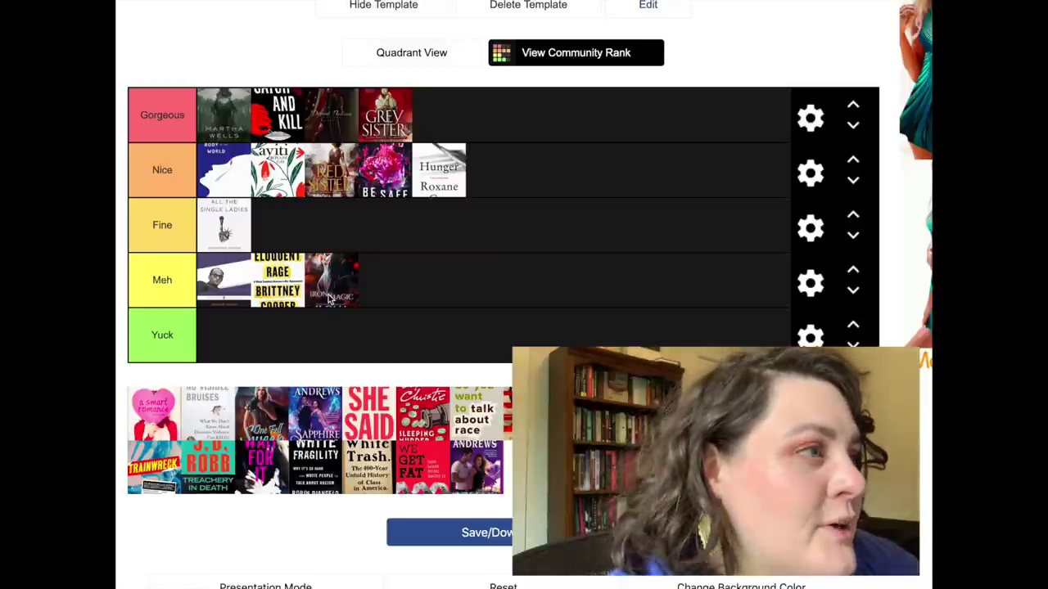
pyautogui.moveTo(338, 278)
pyautogui.mouseDown()
pyautogui.moveTo(316, 358)
pyautogui.moveTo(347, 250)
pyautogui.moveTo(334, 269)
pyautogui.mouseUp()
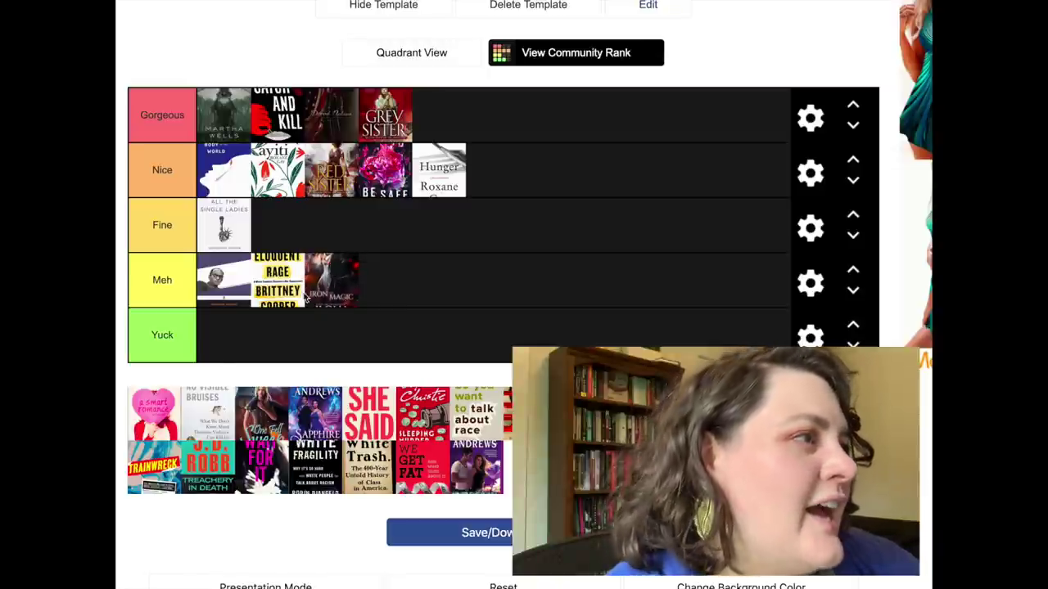
# Step: Place a smart romance cover in Fine and No Visible Bruises in Meh
pyautogui.moveTo(155, 435); pyautogui.dragTo(249, 234)
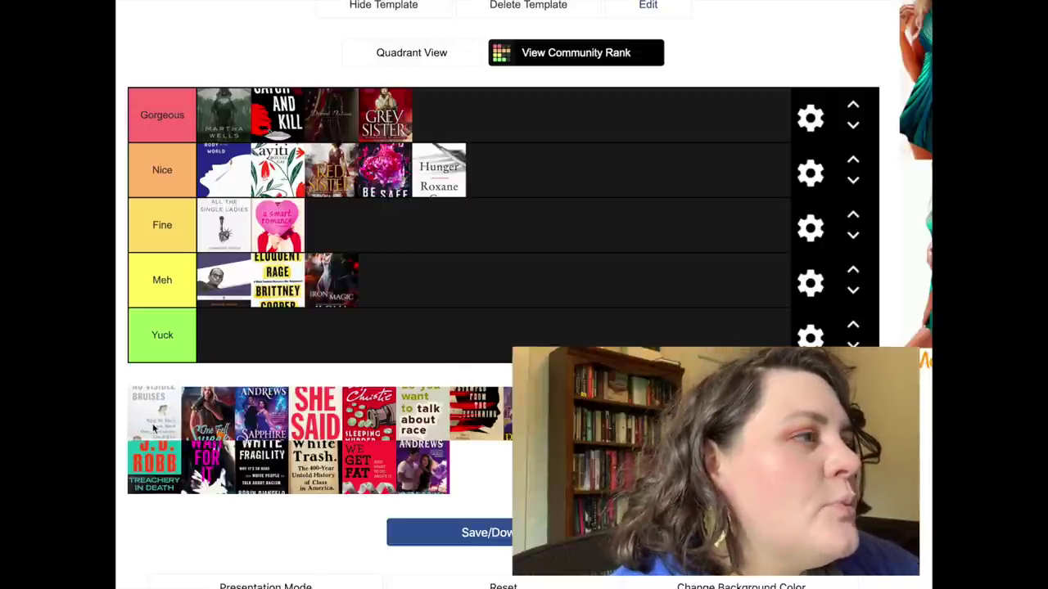
pyautogui.moveTo(152, 433); pyautogui.dragTo(377, 293)
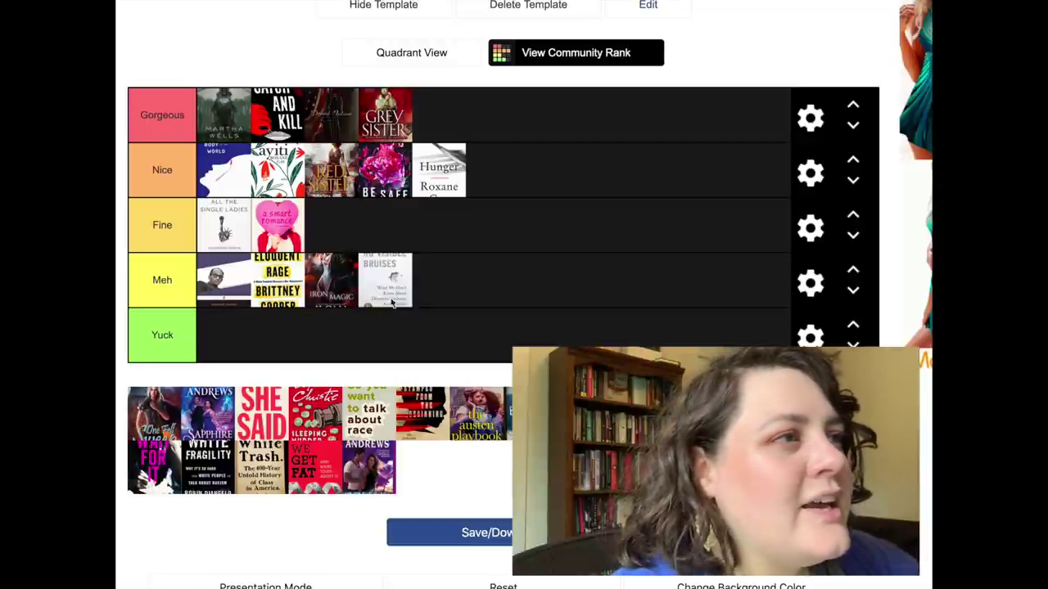
pyautogui.scroll(1, 409, 278)
pyautogui.scroll(1, 452, 223)
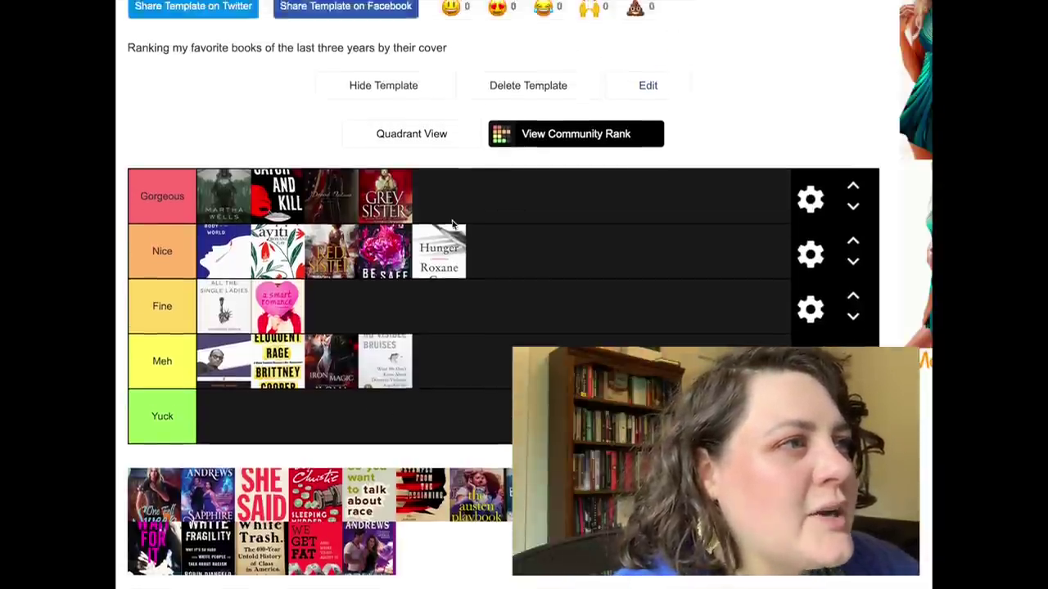
pyautogui.scroll(-1, 452, 222)
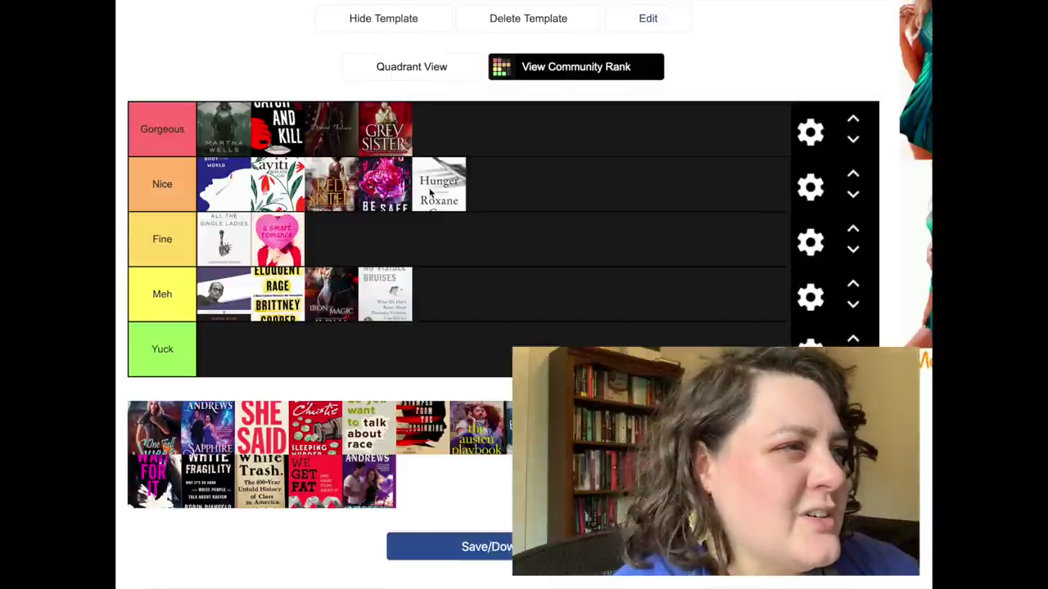
pyautogui.scroll(1, 409, 274)
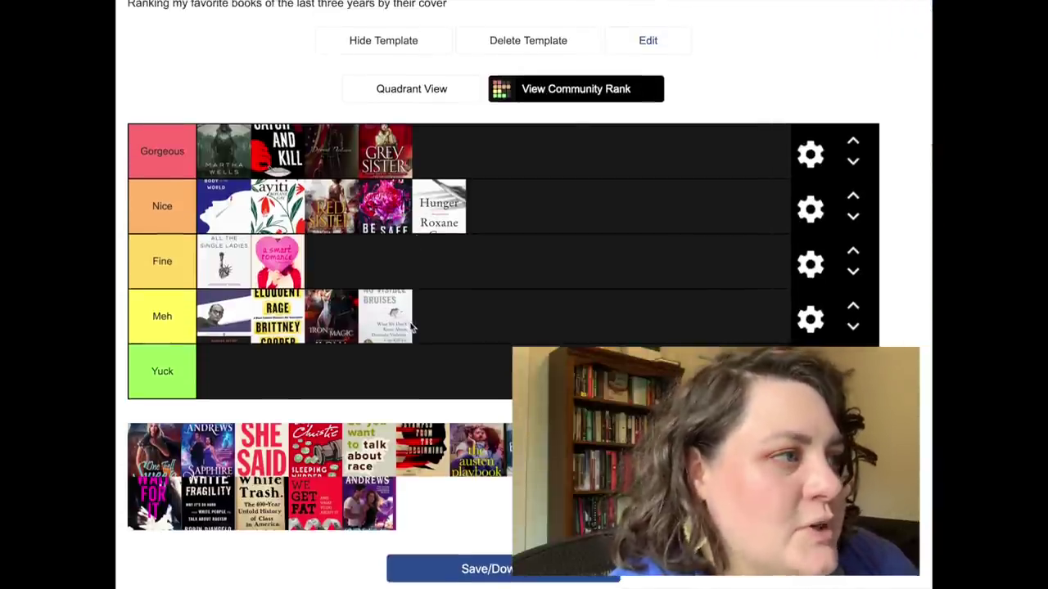
pyautogui.scroll(-1, 412, 325)
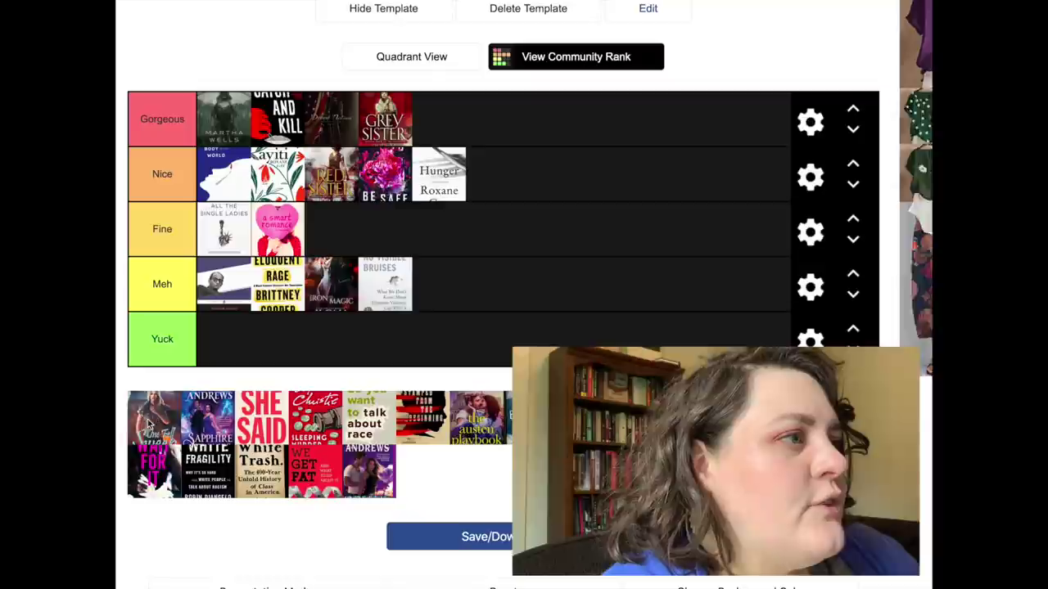
# Step: Put One Fell Sweep and Sapphire in Fine, and She Said at the end of Meh
pyautogui.moveTo(149, 424); pyautogui.dragTo(458, 287)
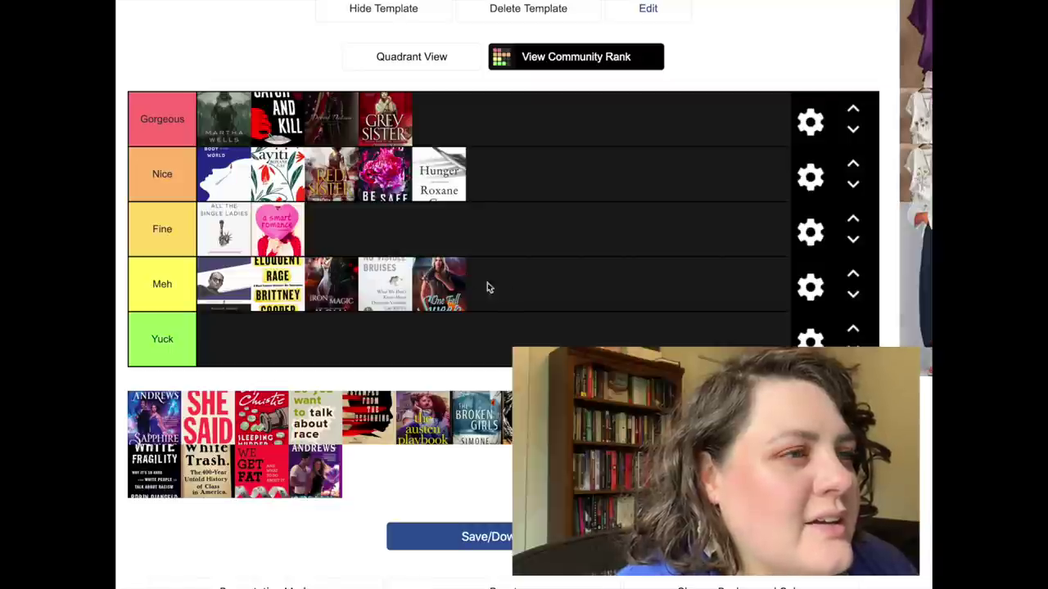
pyautogui.moveTo(454, 288); pyautogui.dragTo(385, 232)
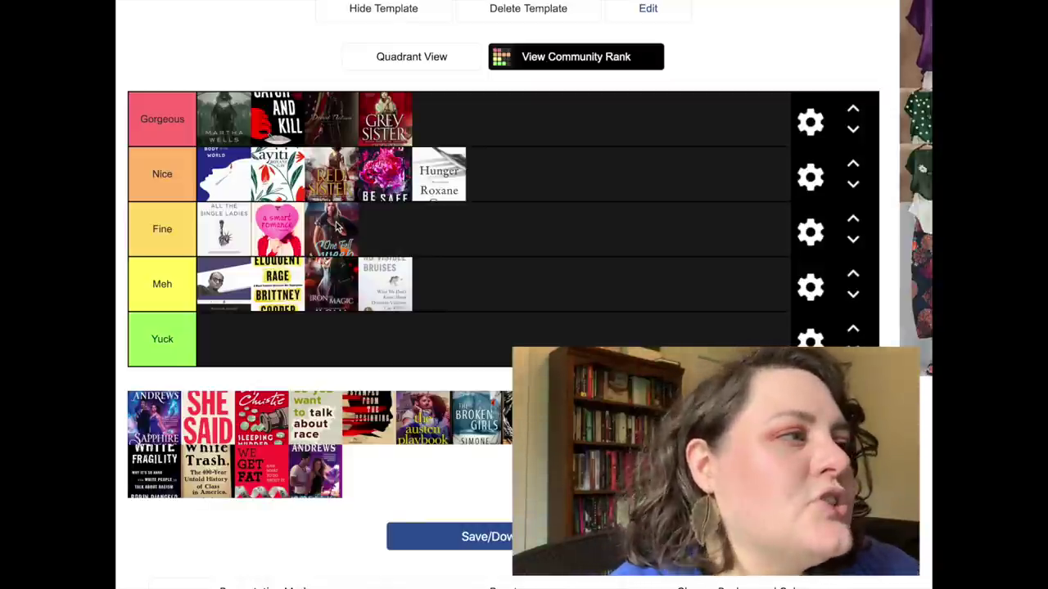
pyautogui.moveTo(154, 418); pyautogui.dragTo(432, 235)
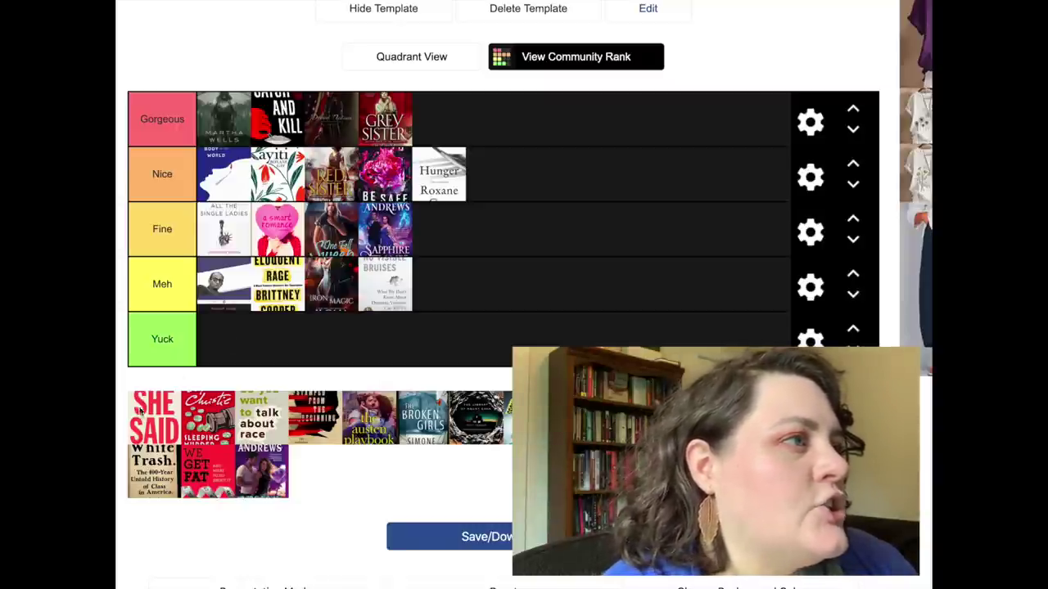
pyautogui.moveTo(140, 410); pyautogui.dragTo(469, 229)
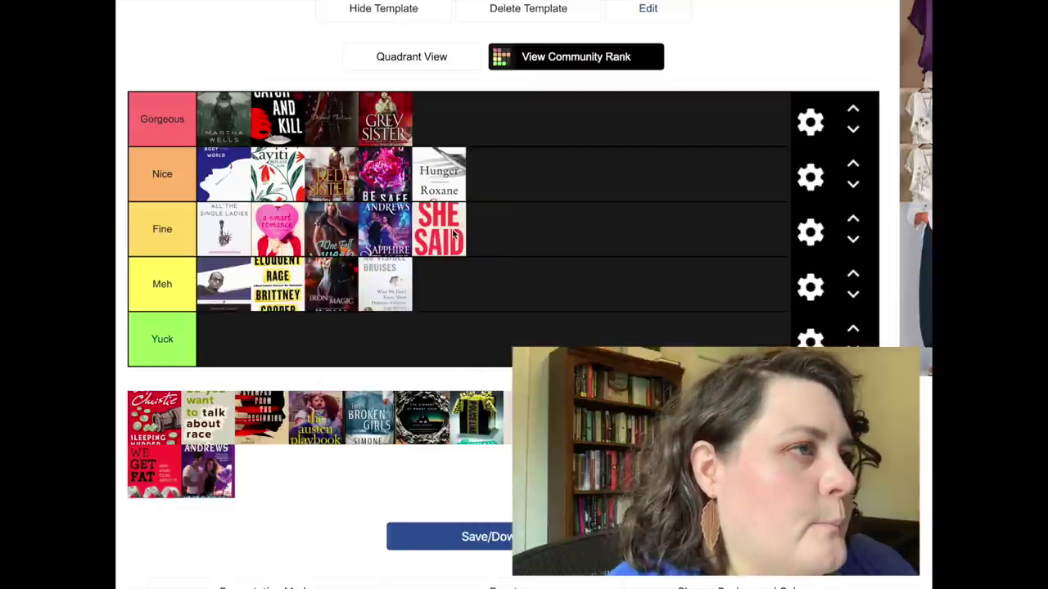
pyautogui.moveTo(443, 241); pyautogui.dragTo(443, 291)
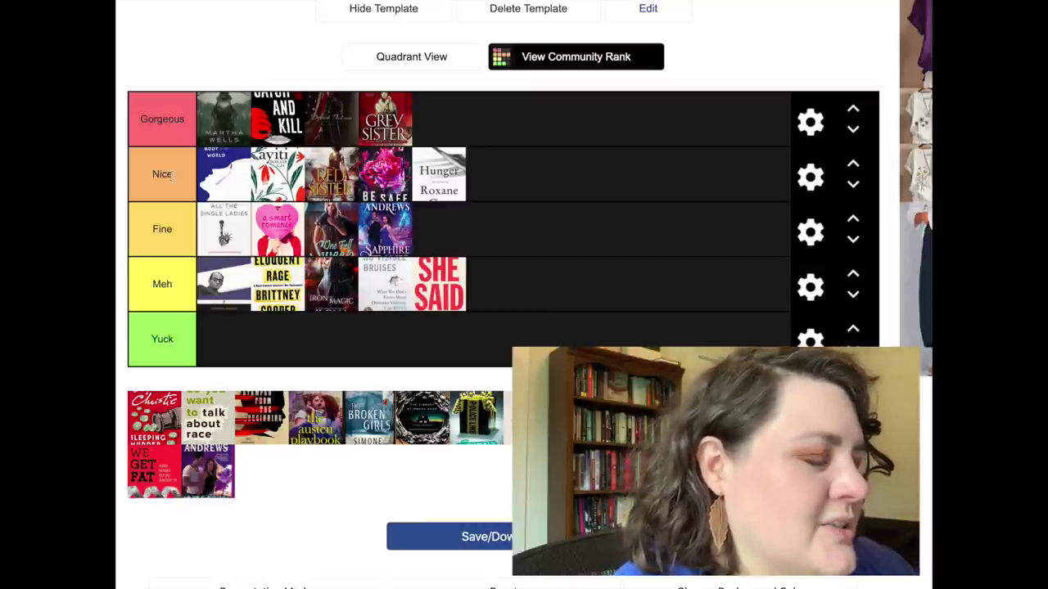
# Step: Rank Sleeping Murder after Hunger and From the Beginning in Nice, Talk About Race at Meh's end, Austen Playbook in Fine
pyautogui.scroll(1, 143, 477)
pyautogui.scroll(-1, 167, 456)
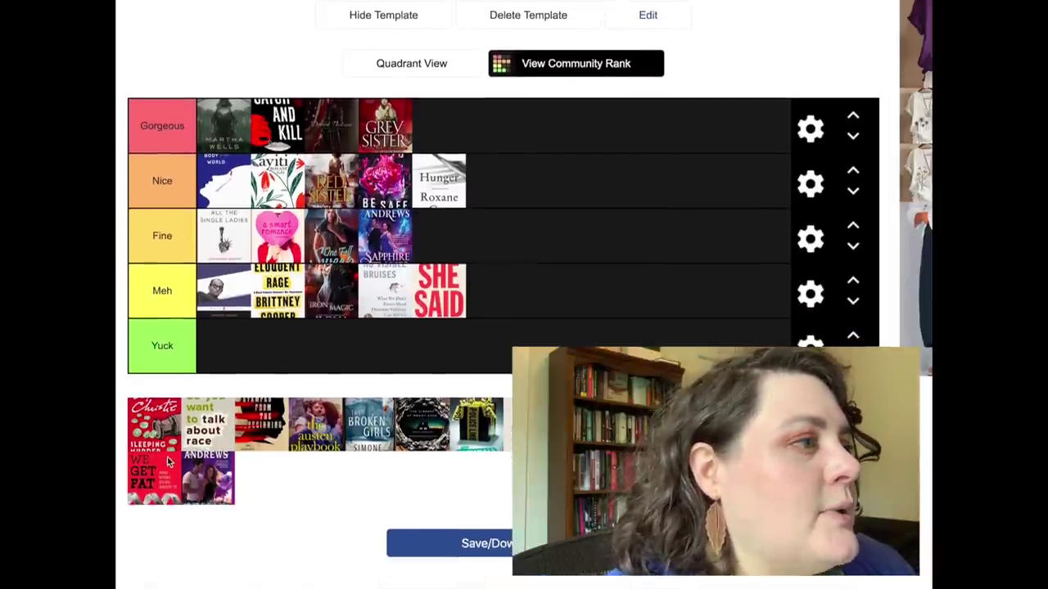
pyautogui.moveTo(163, 429); pyautogui.dragTo(503, 206)
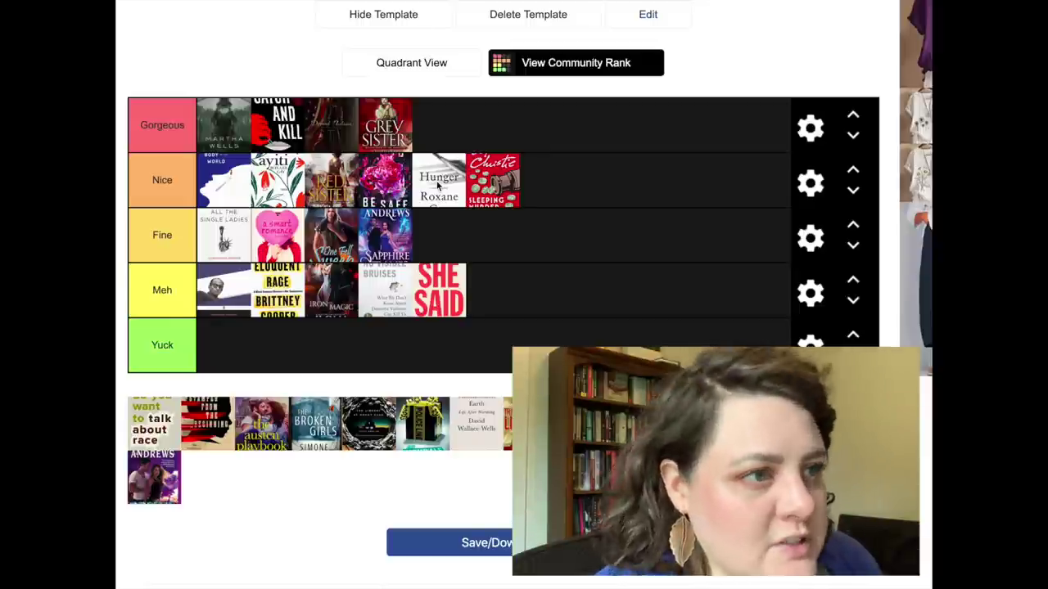
pyautogui.scroll(-1, 327, 287)
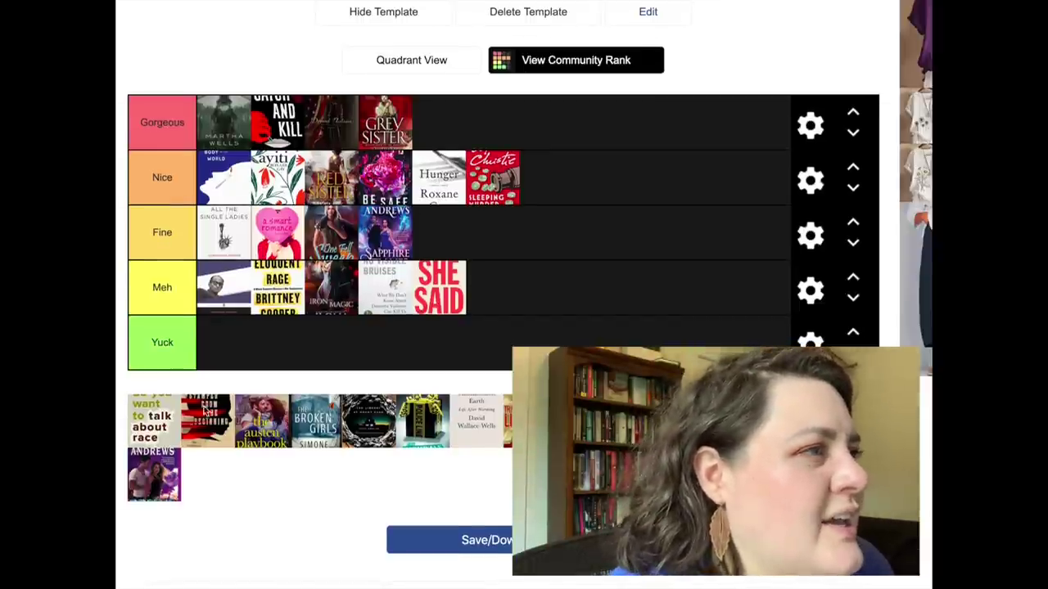
pyautogui.moveTo(161, 420); pyautogui.dragTo(532, 287)
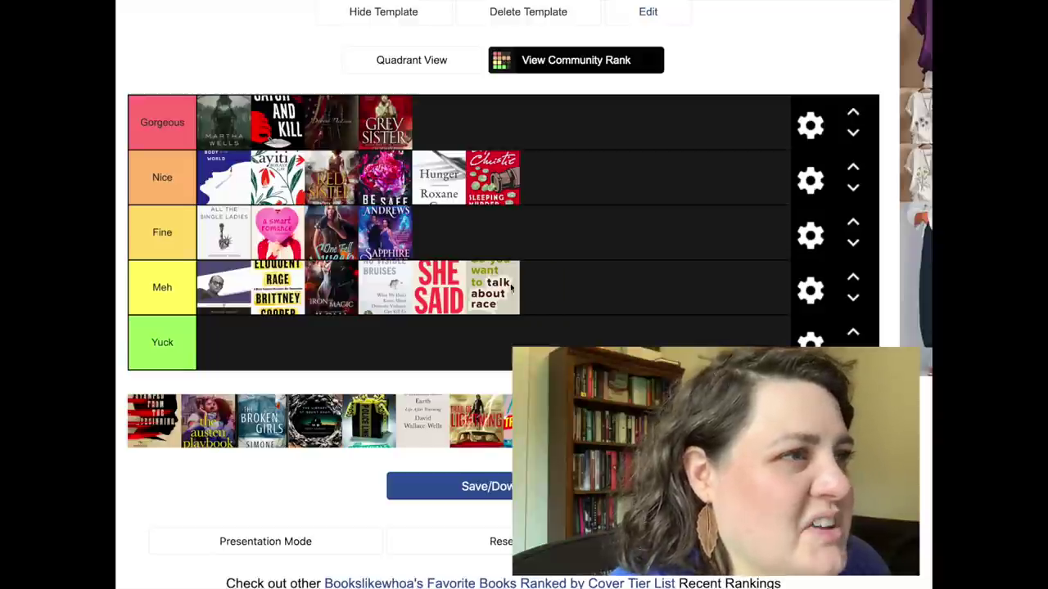
pyautogui.moveTo(160, 422); pyautogui.dragTo(583, 180)
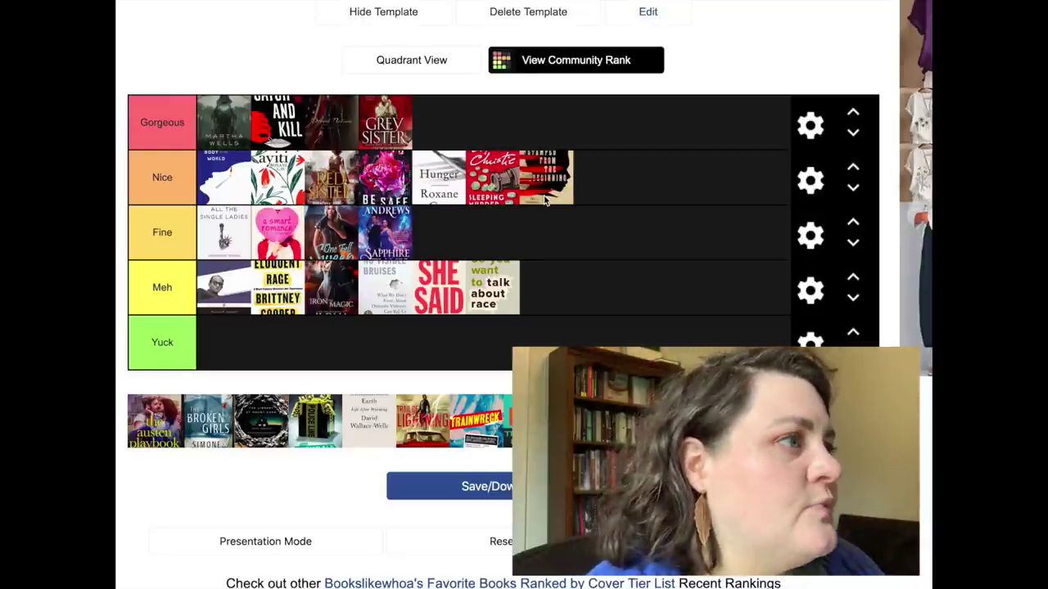
pyautogui.moveTo(163, 432); pyautogui.dragTo(470, 241)
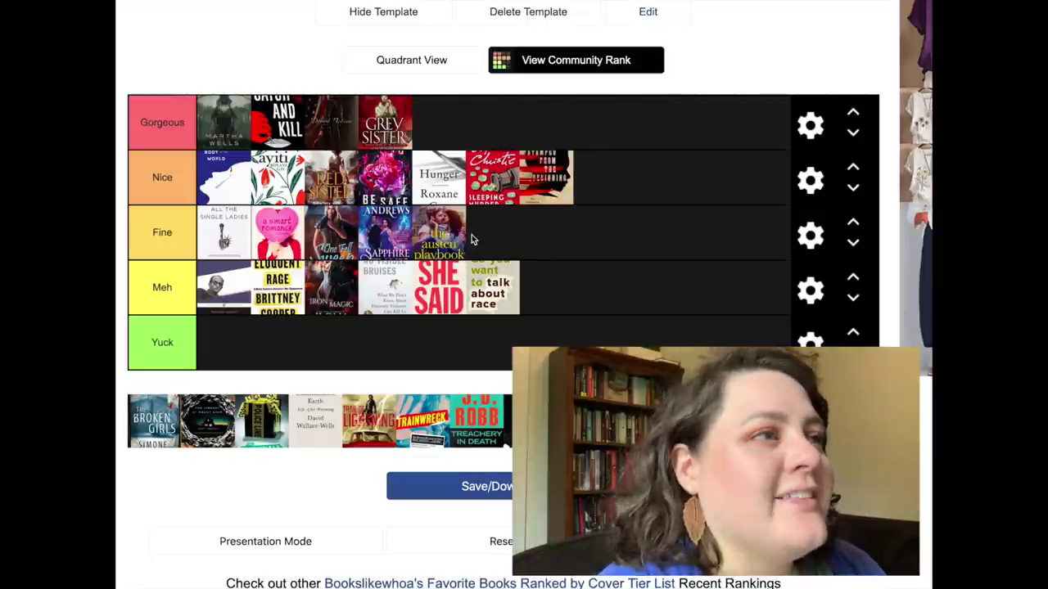
# Step: Add The Broken Girls and the green gift-wrapped cover to the end of Nice, and the dark ornate cover to Gorgeous
pyautogui.scroll(3, 472, 239)
pyautogui.scroll(-2, 509, 318)
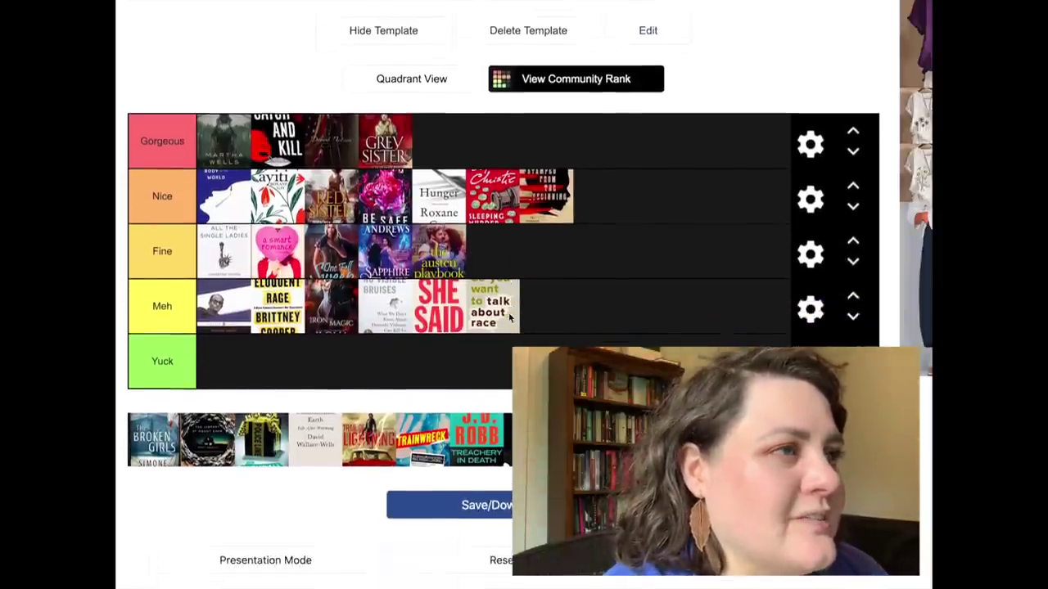
pyautogui.scroll(1, 508, 317)
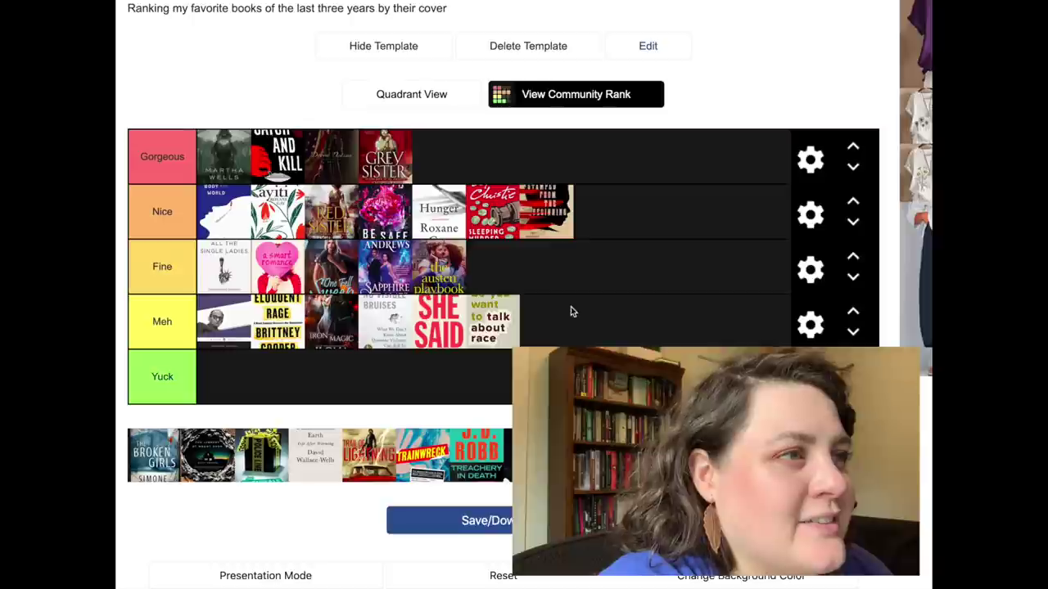
pyautogui.scroll(1, 429, 303)
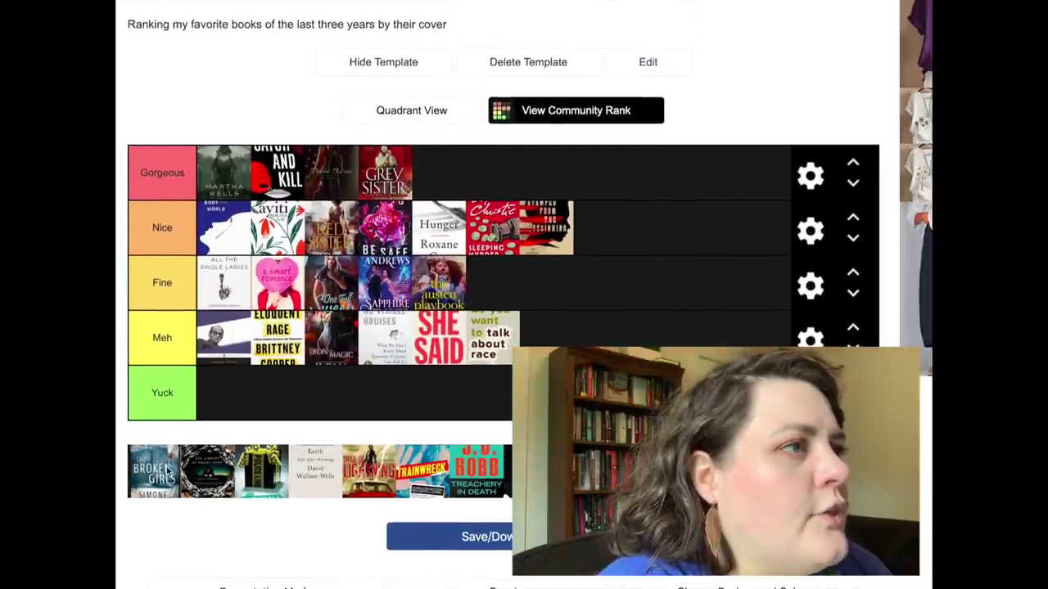
pyautogui.moveTo(168, 475); pyautogui.dragTo(605, 243)
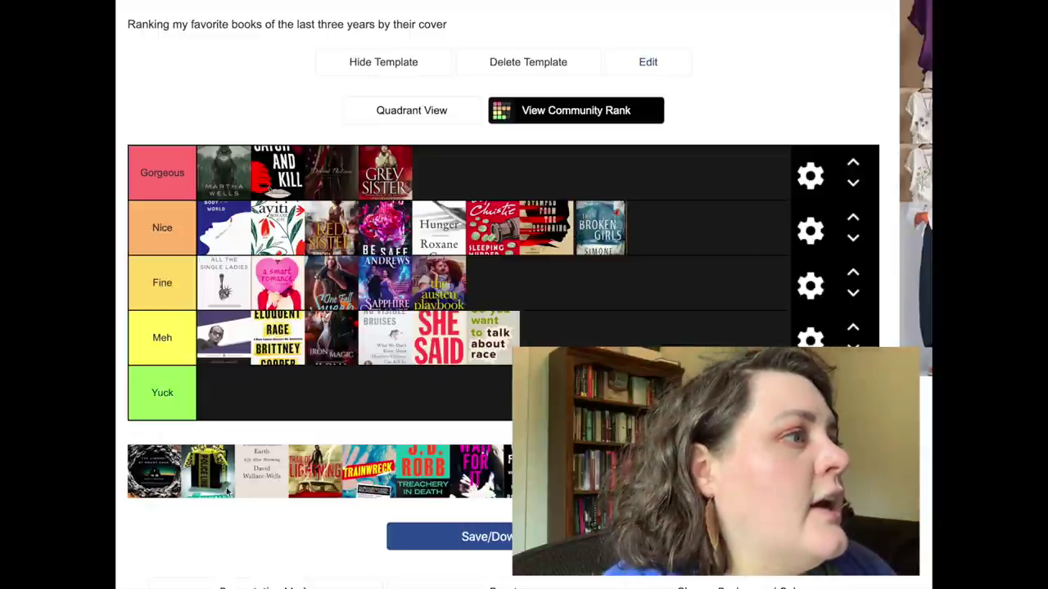
pyautogui.moveTo(162, 481); pyautogui.dragTo(679, 187)
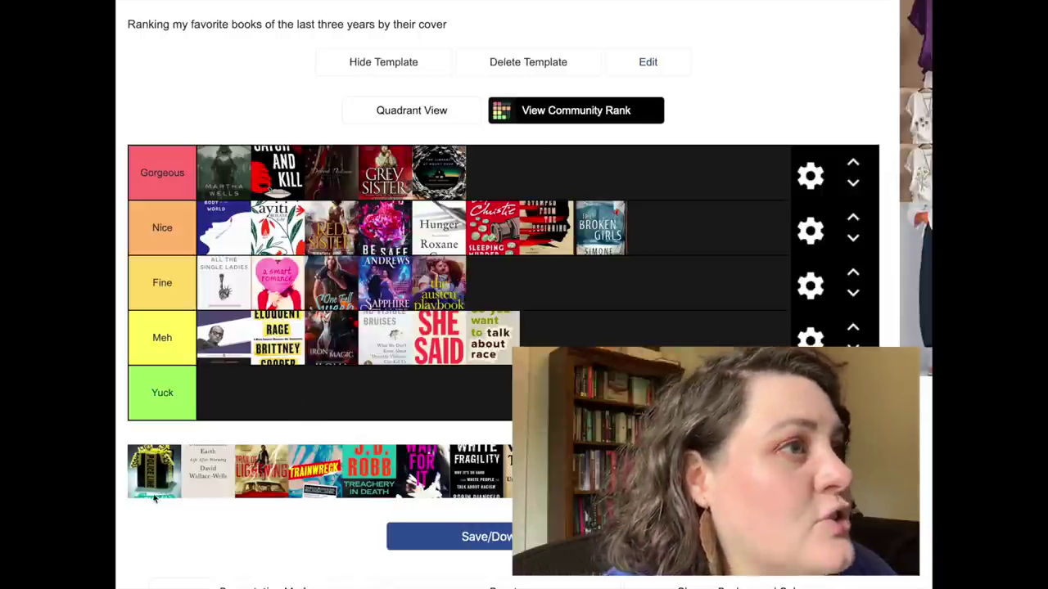
pyautogui.moveTo(160, 491); pyautogui.dragTo(655, 239)
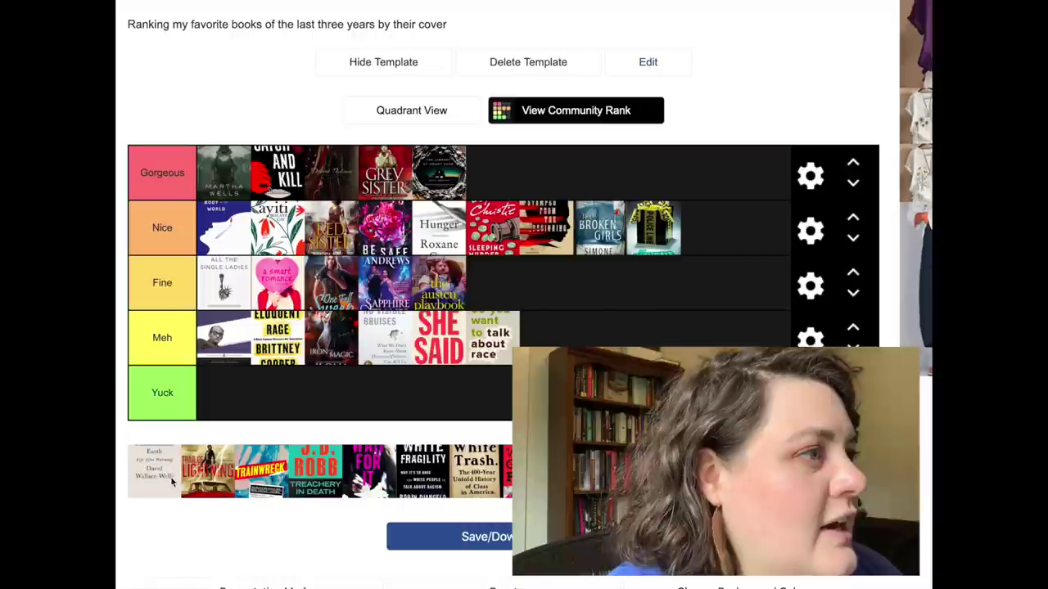
# Step: Put Earth at the end of Meh and Trail of Lightning at the end of Gorgeous; add Trainwreck and Treachery in Death to Fine
pyautogui.moveTo(145, 490); pyautogui.dragTo(514, 289)
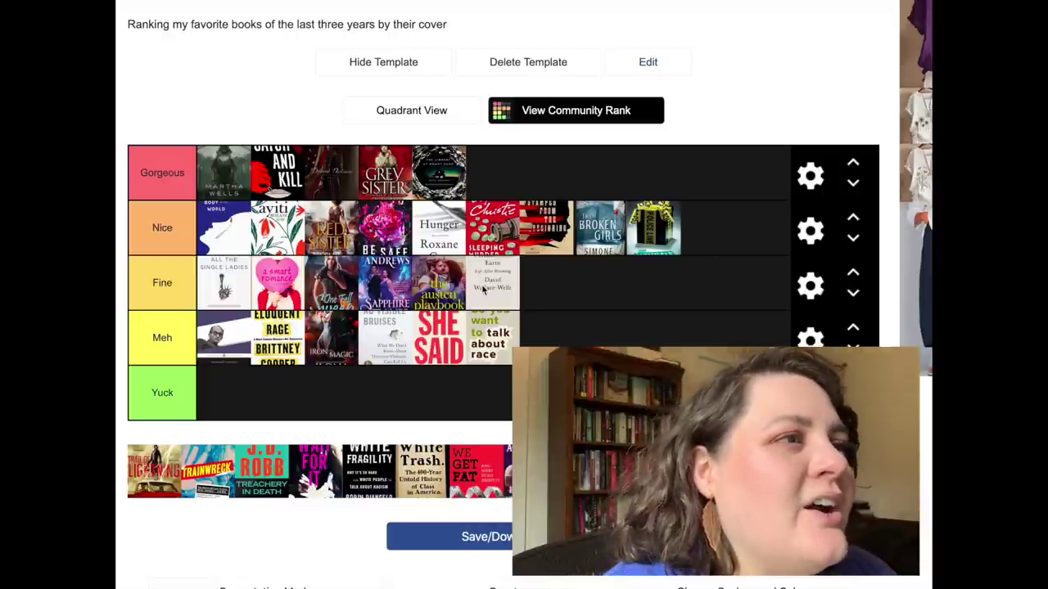
pyautogui.moveTo(483, 289); pyautogui.dragTo(546, 332)
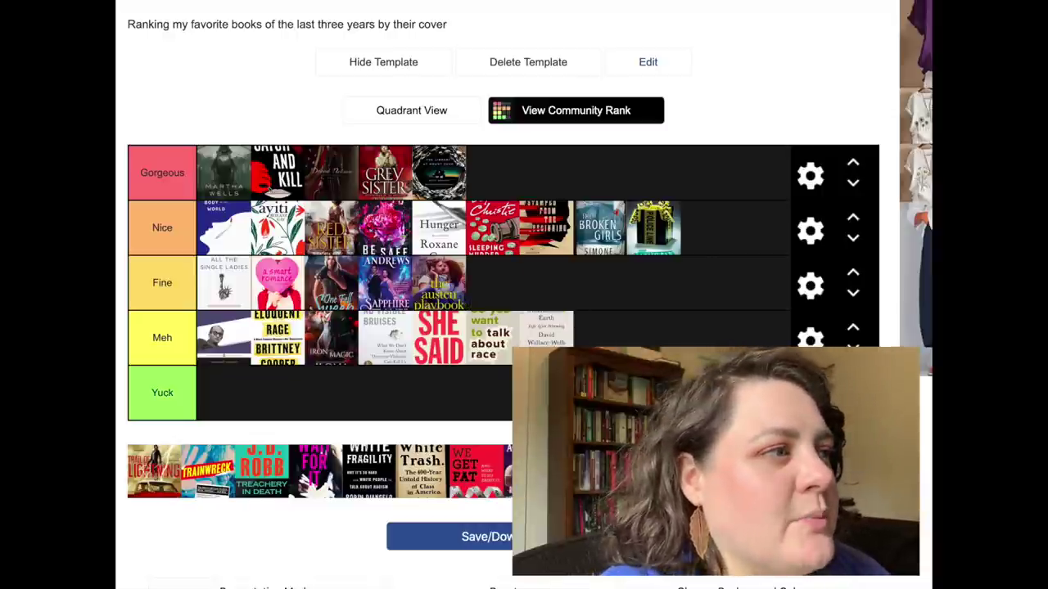
pyautogui.moveTo(158, 494); pyautogui.dragTo(532, 184)
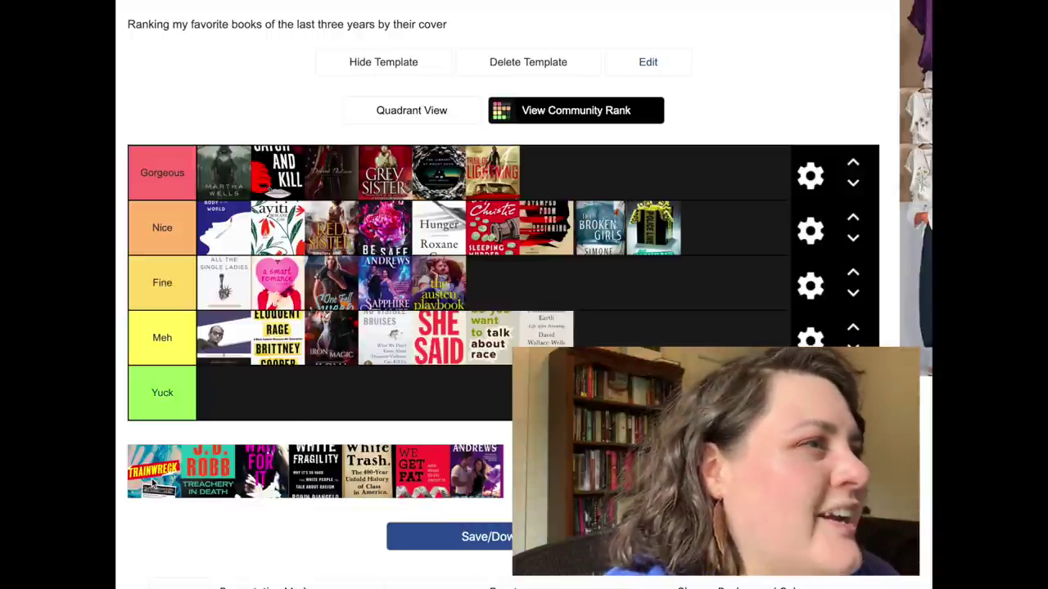
pyautogui.moveTo(152, 483); pyautogui.dragTo(556, 293)
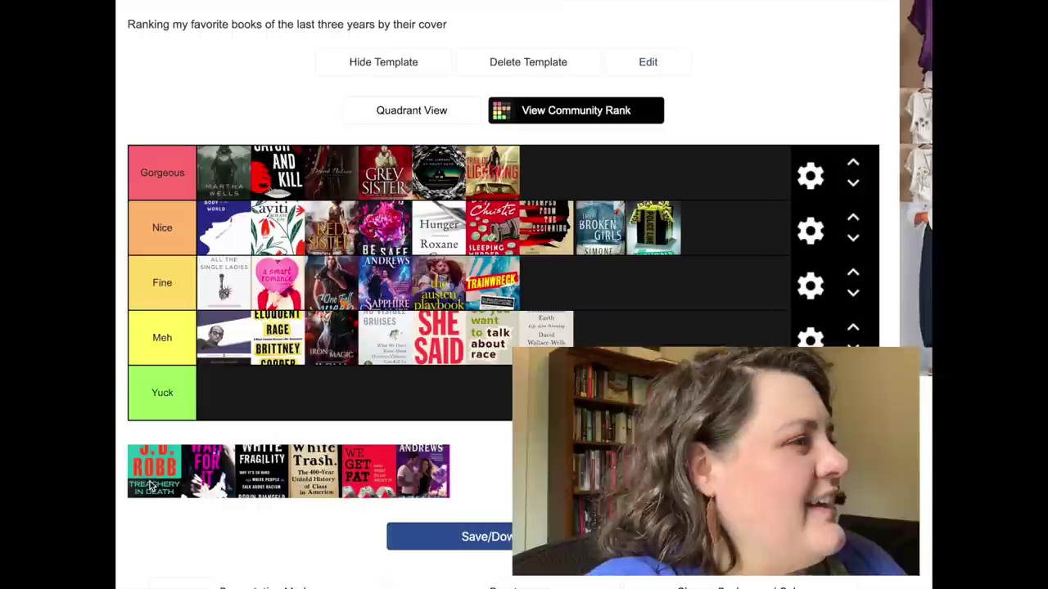
pyautogui.moveTo(149, 491); pyautogui.dragTo(581, 299)
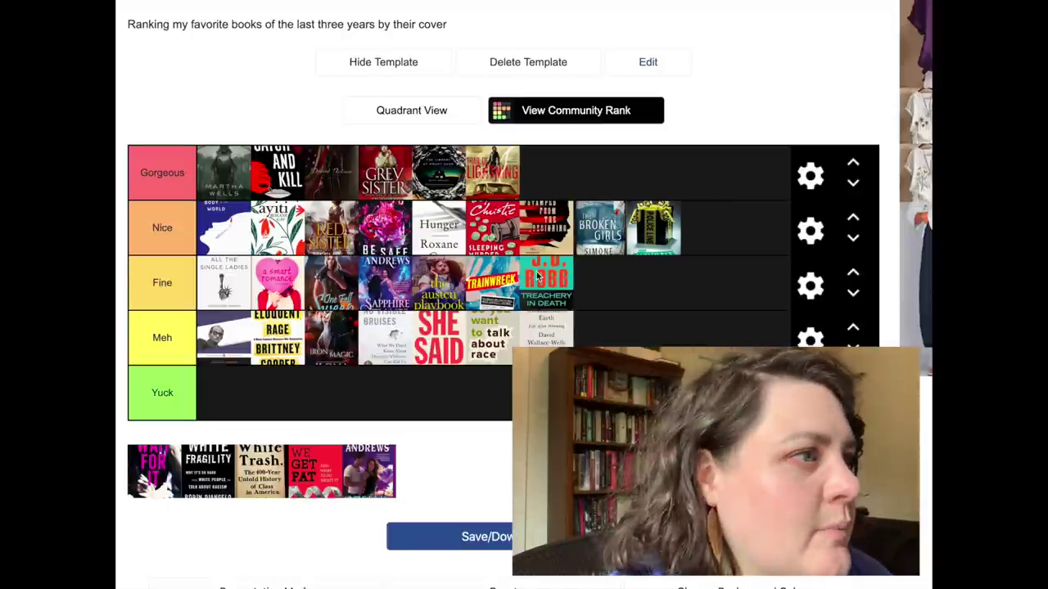
# Step: Add Wait For It and We Get Fat to Fine; end Meh with White Trash, White Fragility and Andrews
pyautogui.moveTo(148, 499); pyautogui.dragTo(631, 298)
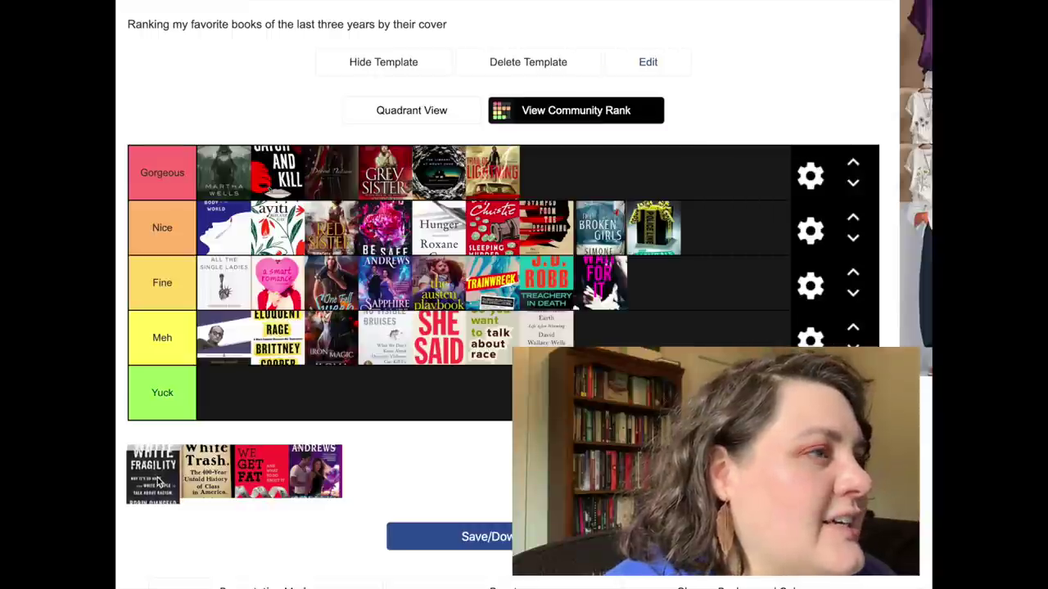
pyautogui.moveTo(160, 483); pyautogui.dragTo(600, 338)
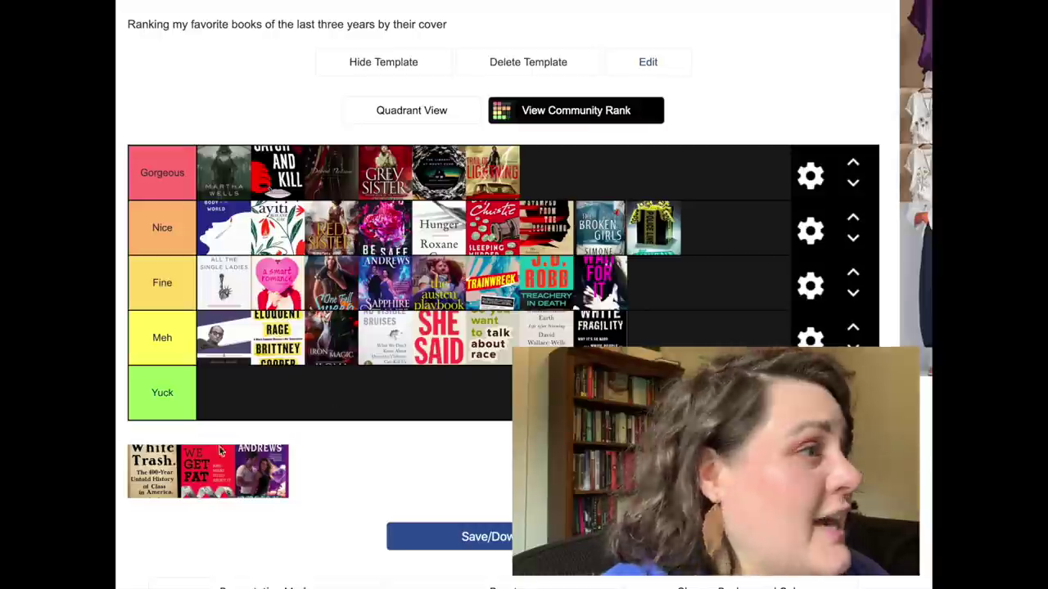
pyautogui.moveTo(154, 472); pyautogui.dragTo(627, 336)
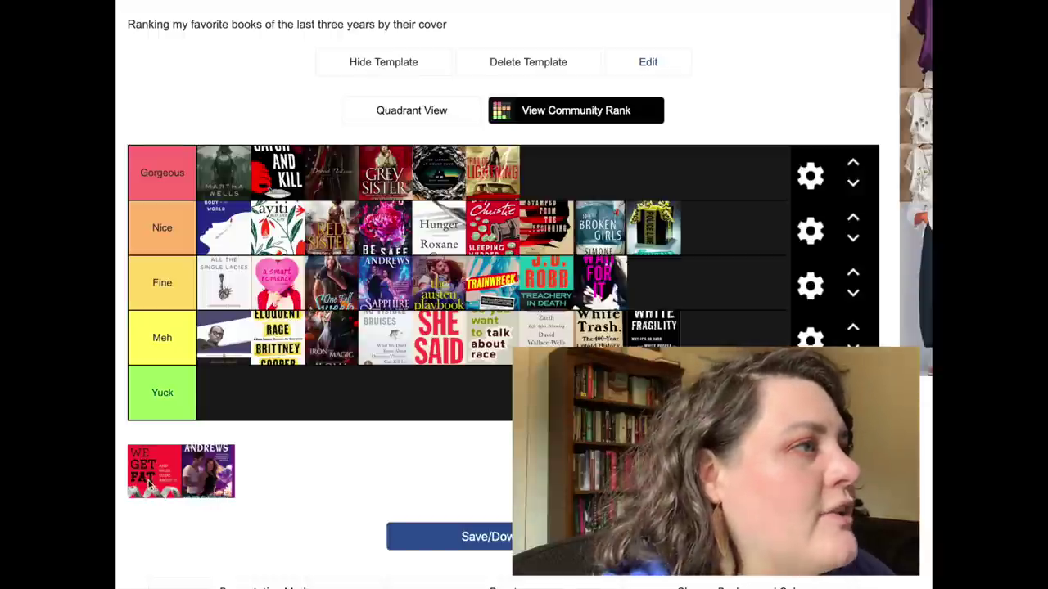
pyautogui.moveTo(146, 488); pyautogui.dragTo(672, 282)
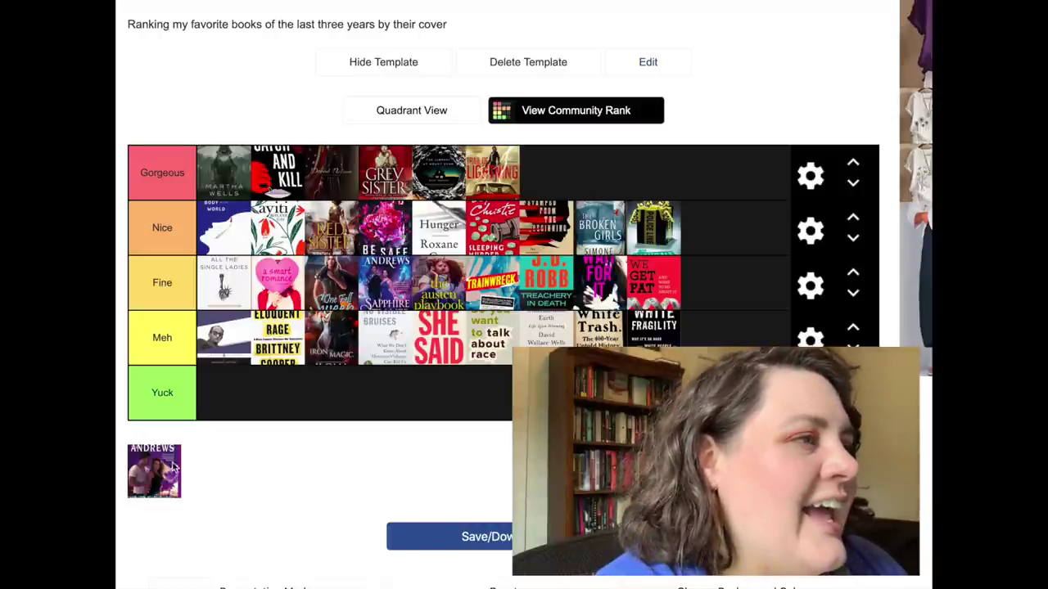
pyautogui.moveTo(173, 467); pyautogui.dragTo(223, 393)
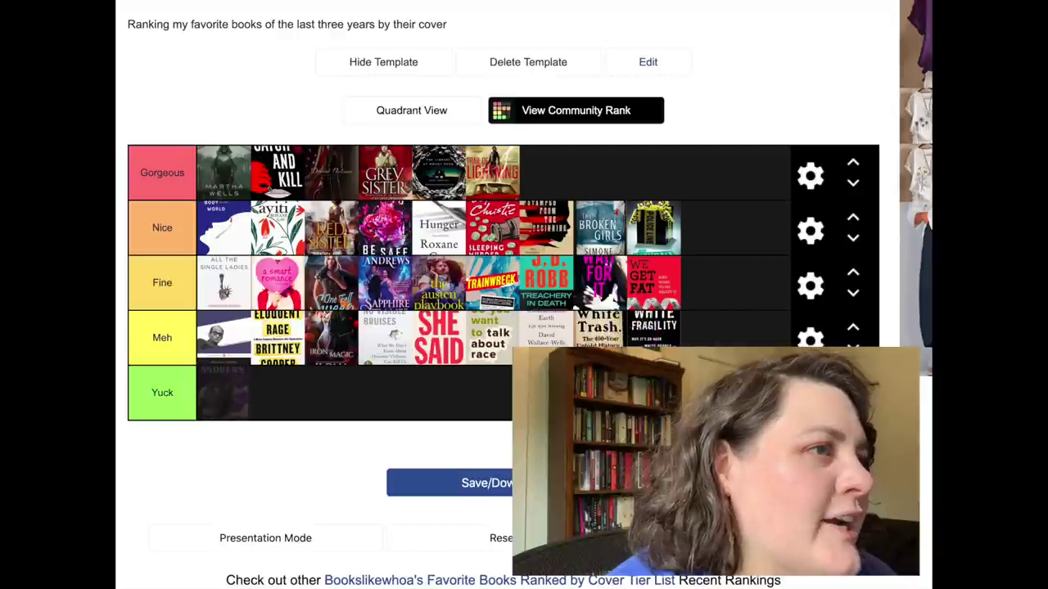
pyautogui.moveTo(223, 393); pyautogui.dragTo(732, 334)
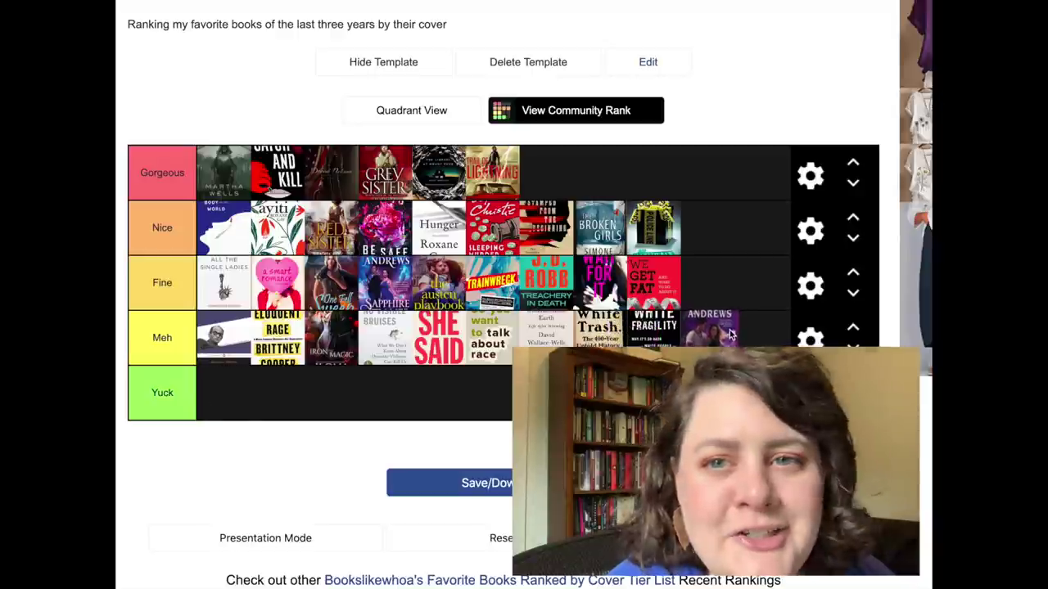